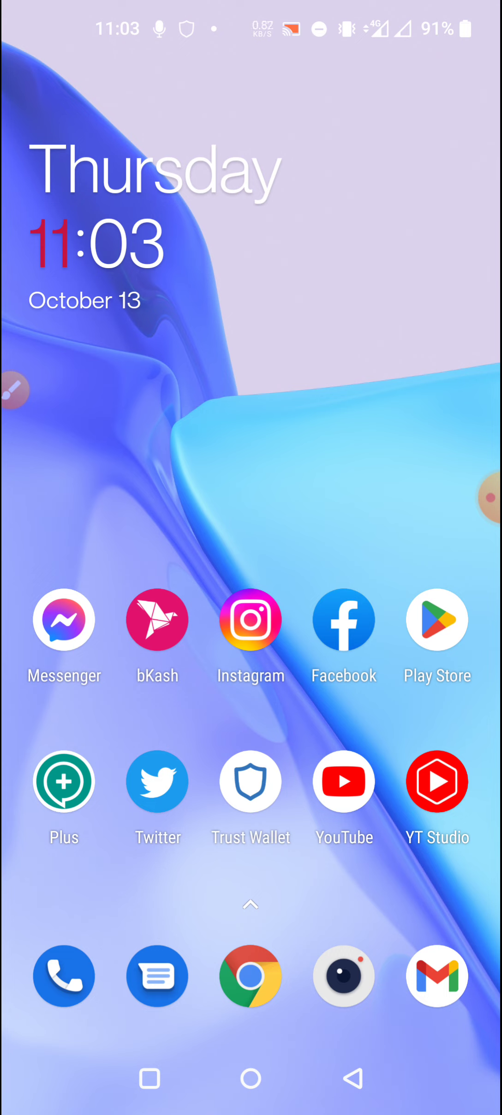
Switch to Twitter and view which followed accounts also follow POOLS
left_click(149, 1078)
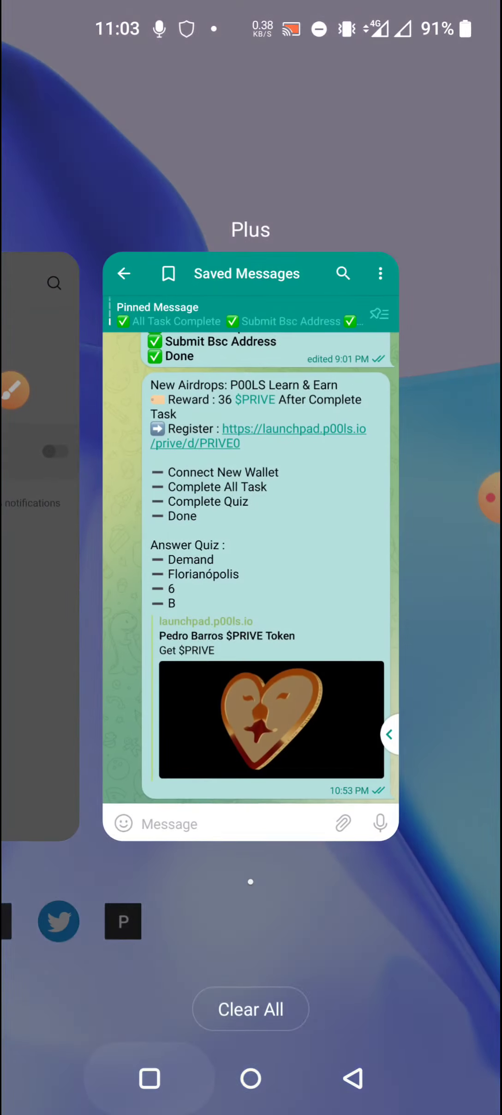
left_click_drag(131, 540, 392, 540)
left_click_drag(131, 540, 393, 539)
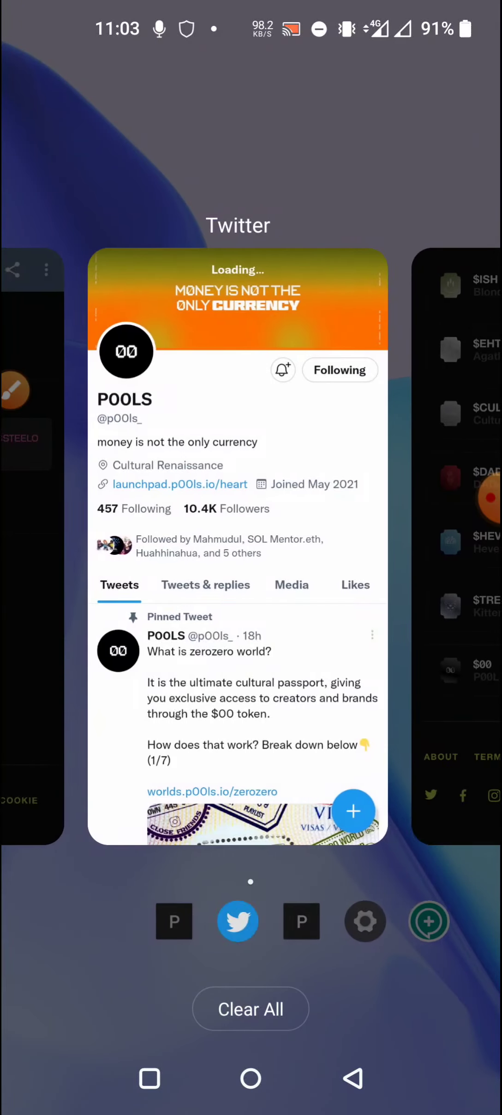
left_click(251, 522)
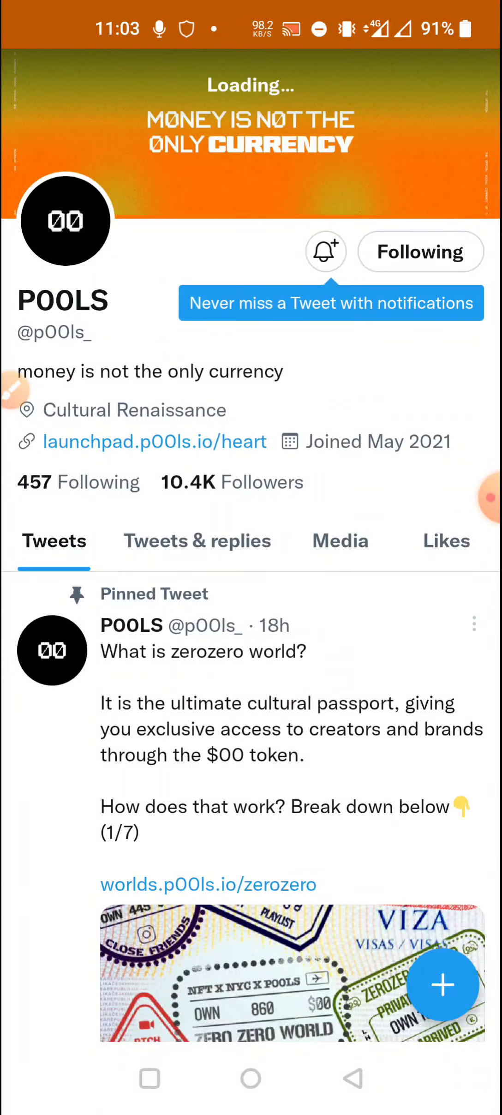
left_click(218, 541)
scroll(251, 610, "down", 3)
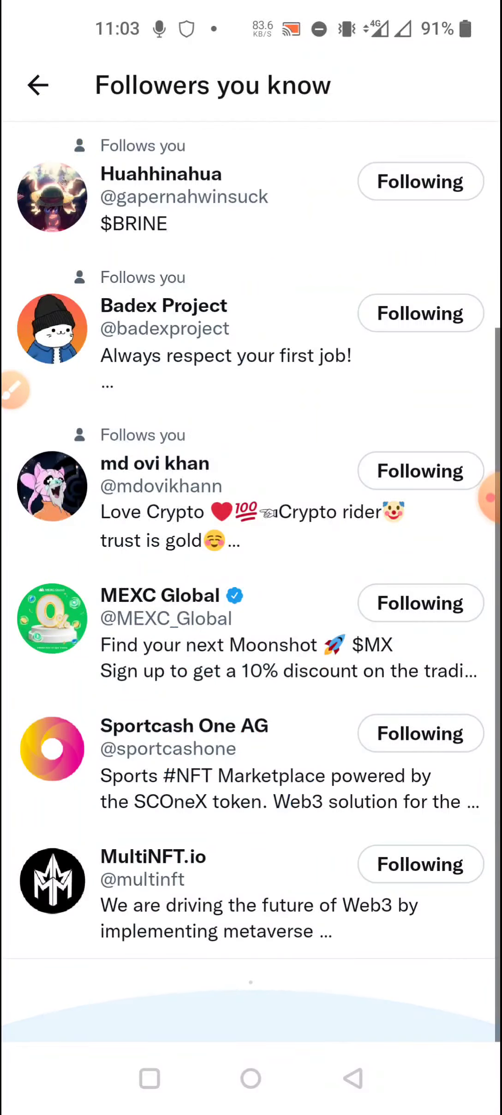
Return to the P00LS launchpad page in Chrome from Recents
left_click(149, 1078)
left_click_drag(131, 540, 392, 539)
left_click(251, 522)
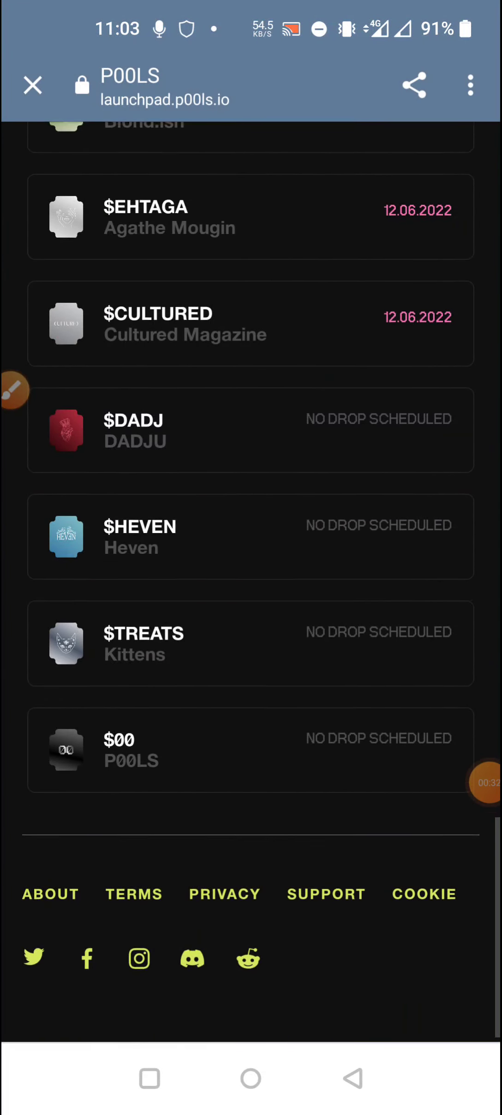
scroll(251, 575, "up", 5)
View the $MAHCOIN token page and its how-to-earn section
left_click(251, 437)
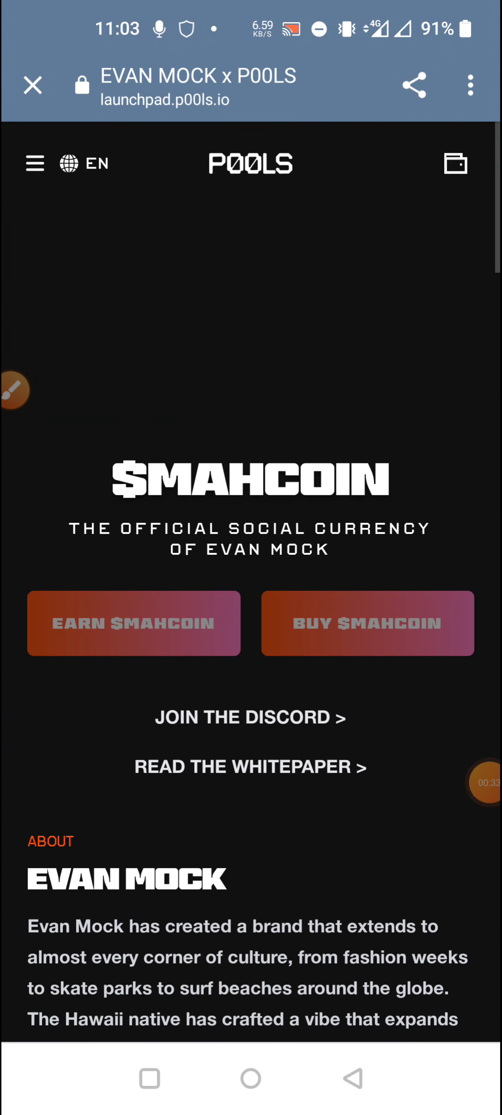
left_click(94, 620)
left_click(353, 1078)
scroll(251, 557, "down", 3)
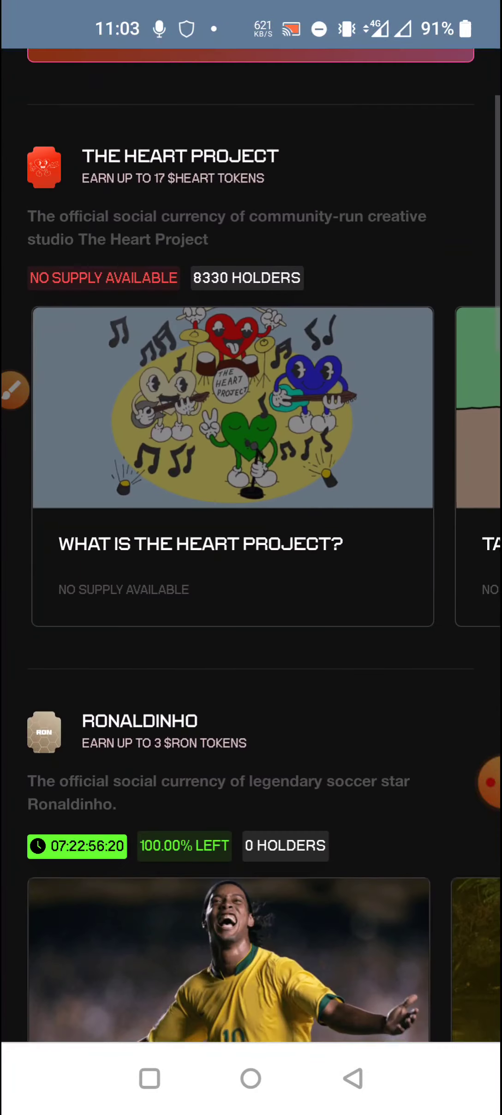
scroll(251, 557, "down", 5)
scroll(251, 557, "down", 10)
scroll(251, 558, "down", 10)
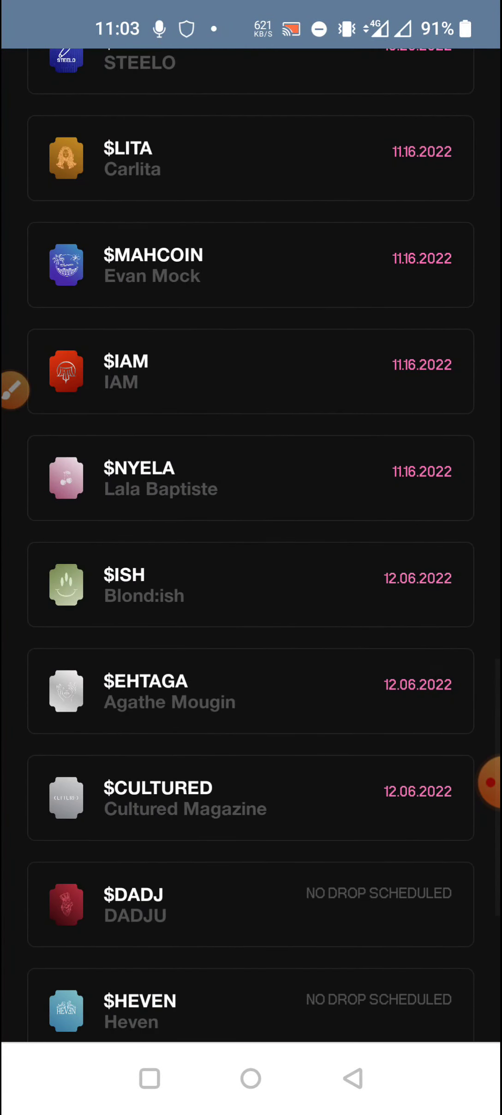
scroll(251, 557, "down", 5)
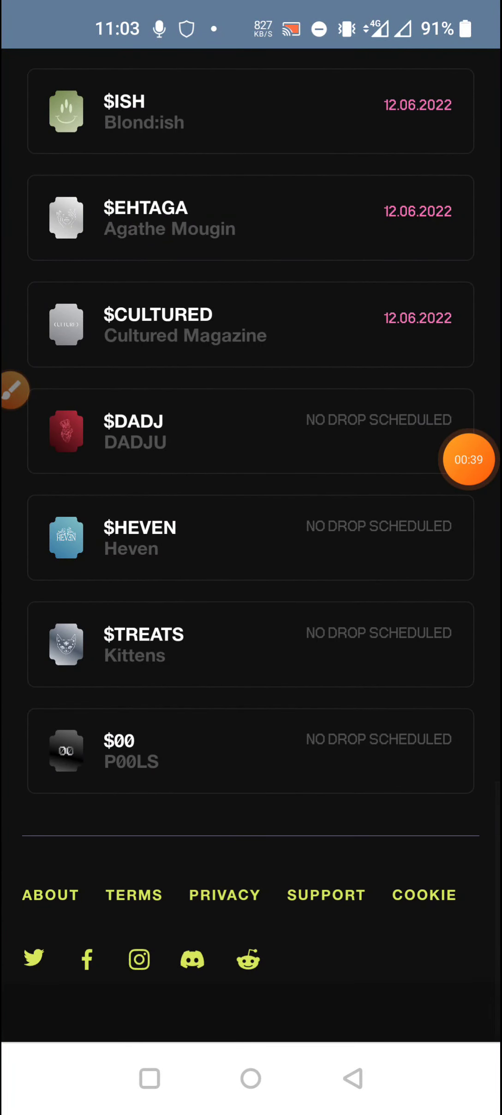
scroll(251, 557, "up", 5)
scroll(251, 557, "up", 10)
scroll(251, 558, "up", 10)
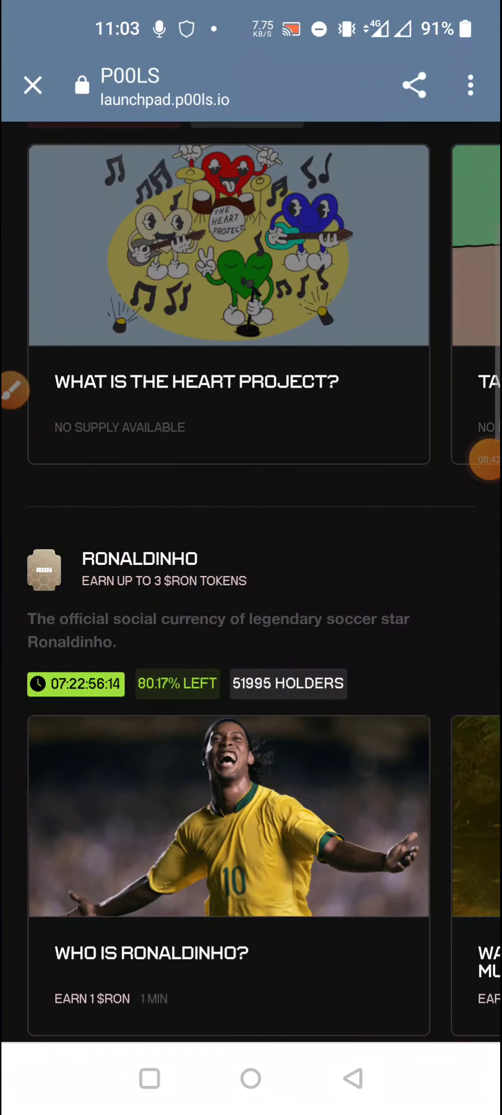
scroll(251, 558, "up", 5)
scroll(251, 557, "down", 10)
scroll(251, 558, "down", 10)
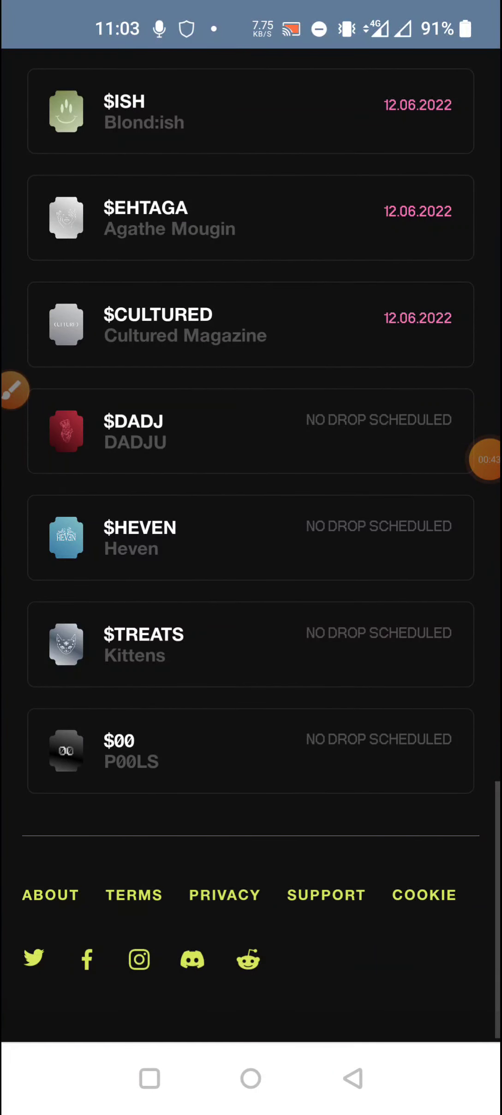
scroll(251, 558, "up", 3)
scroll(251, 558, "up", 3)
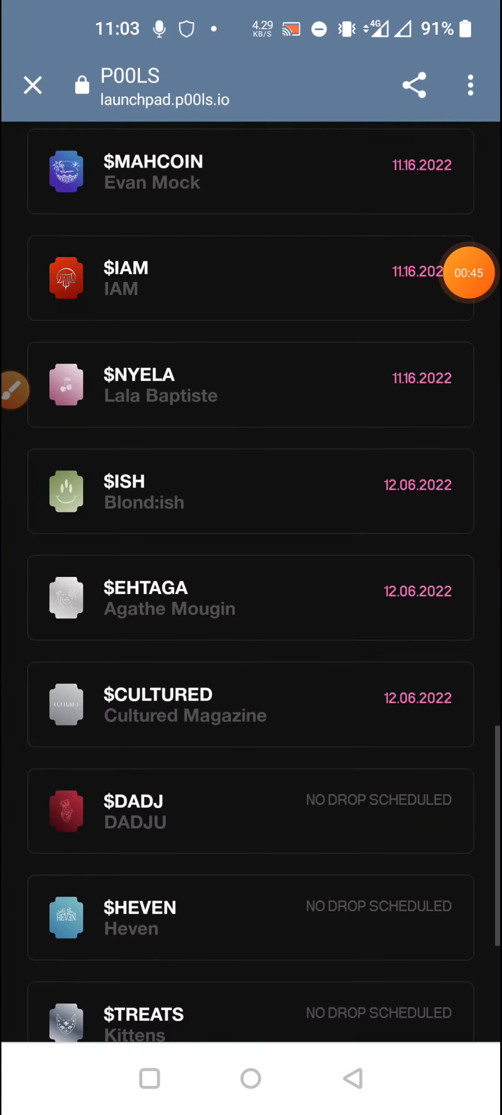
Scroll through the Upcoming Drops dates and open the Your Airdrops earned-tokens page
left_click(13, 390)
left_click_drag(349, 499, 418, 487)
left_click_drag(388, 344, 384, 414)
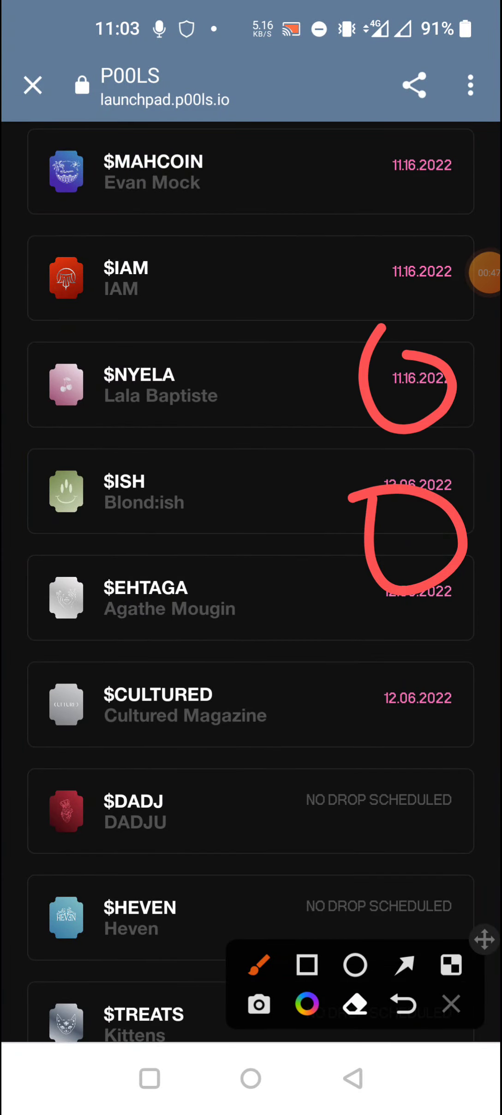
left_click(451, 1003)
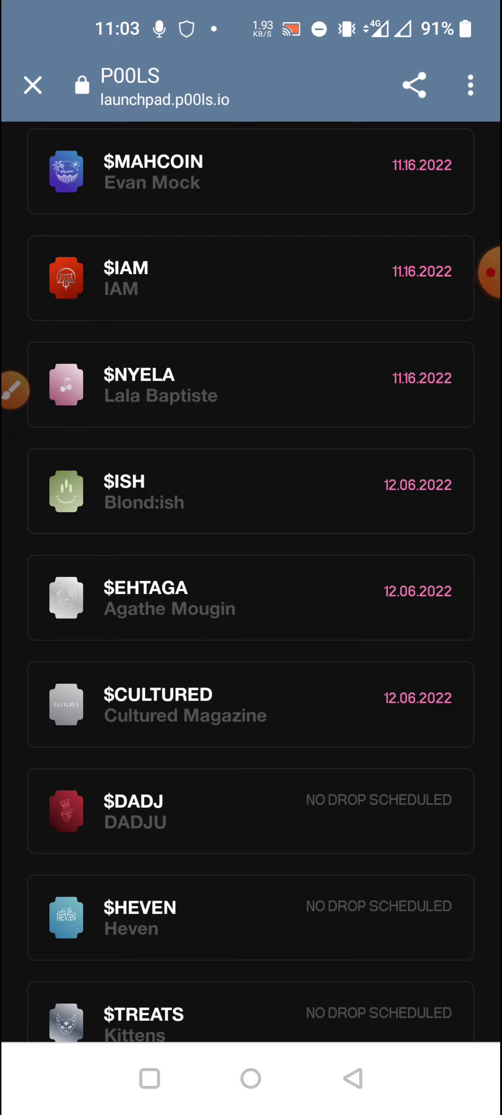
scroll(251, 557, "up", 10)
left_click(456, 162)
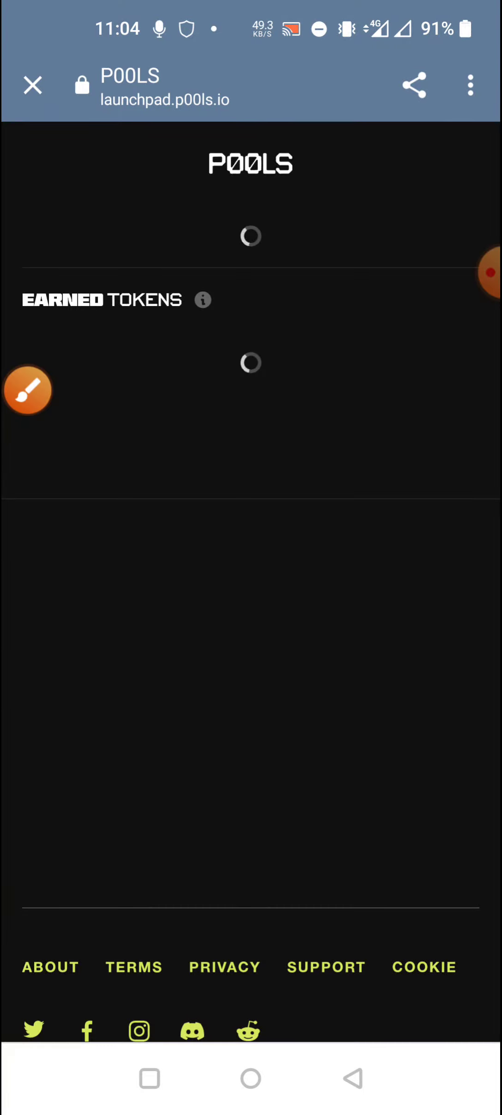
Browse the Ronaldinho $RON campaign and drops list, then exit to the home screen
left_click(27, 389)
left_click_drag(105, 373, 380, 307)
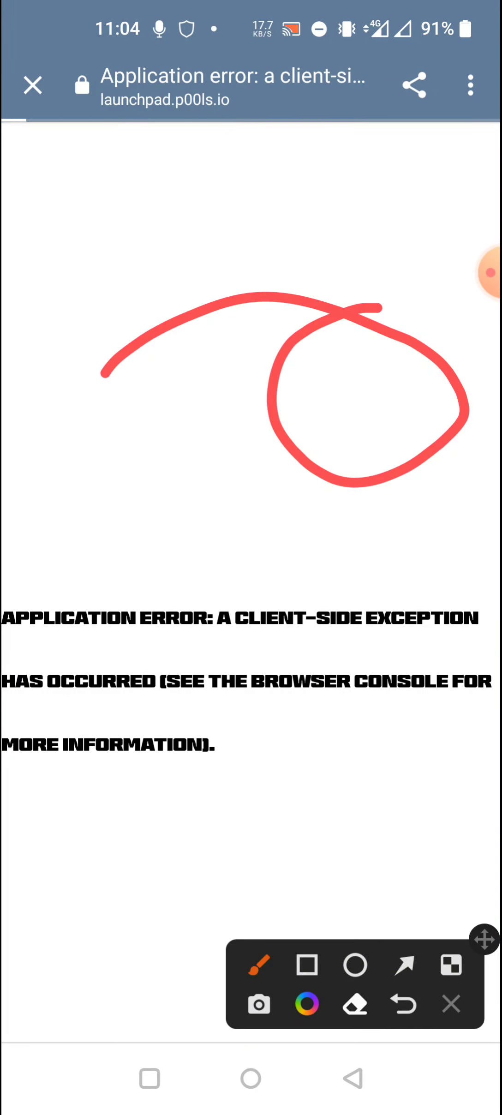
left_click(451, 1004)
left_click(352, 1078)
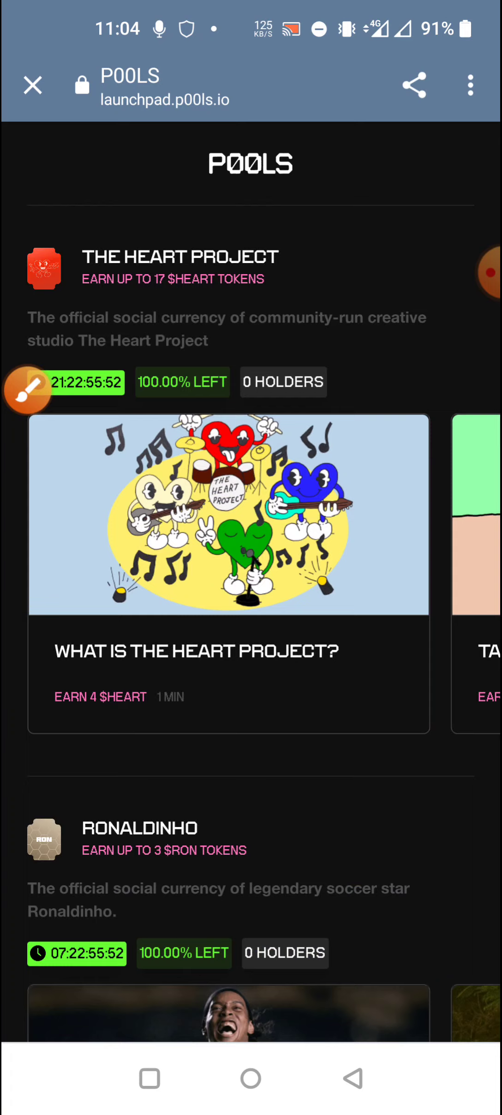
scroll(251, 610, "down", 4)
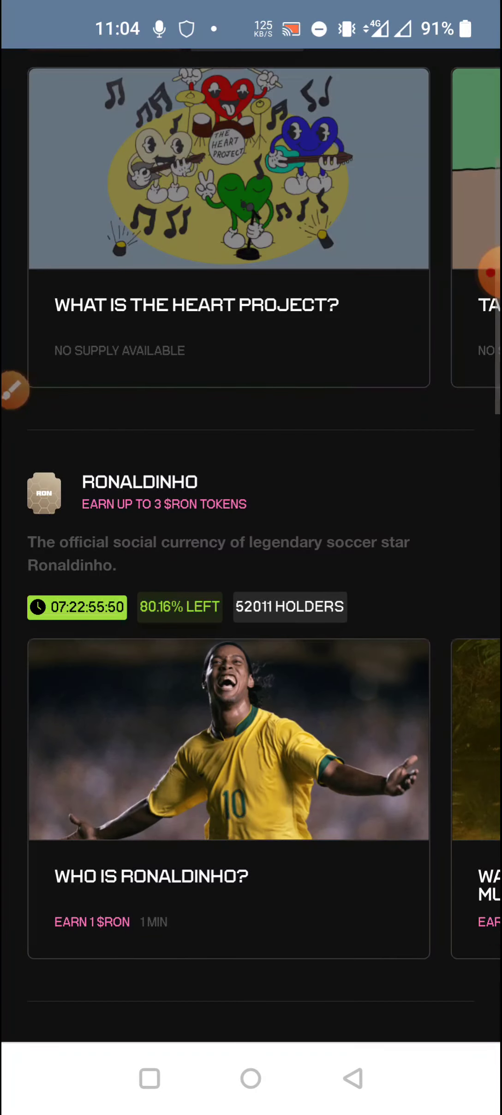
scroll(251, 609, "down", 5)
scroll(251, 609, "down", 10)
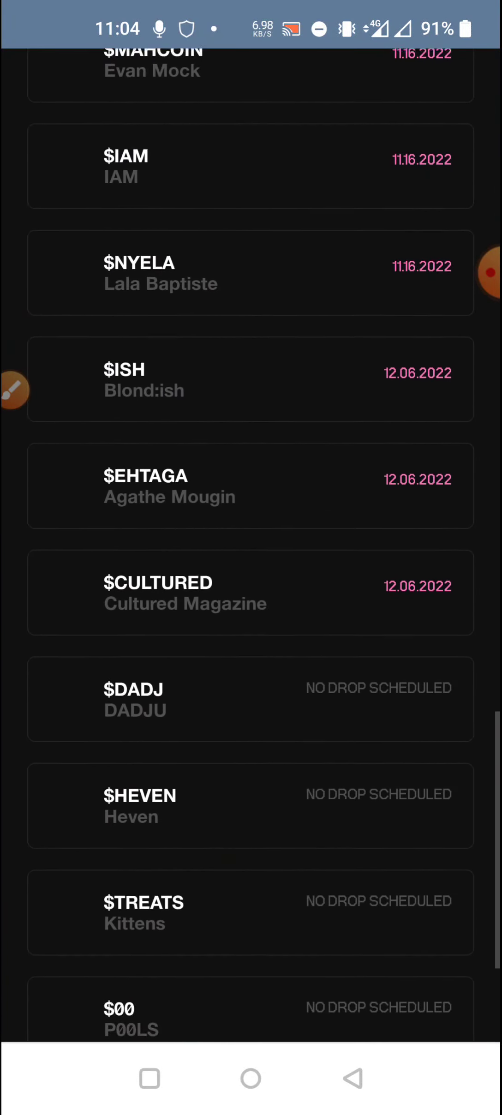
scroll(251, 609, "down", 3)
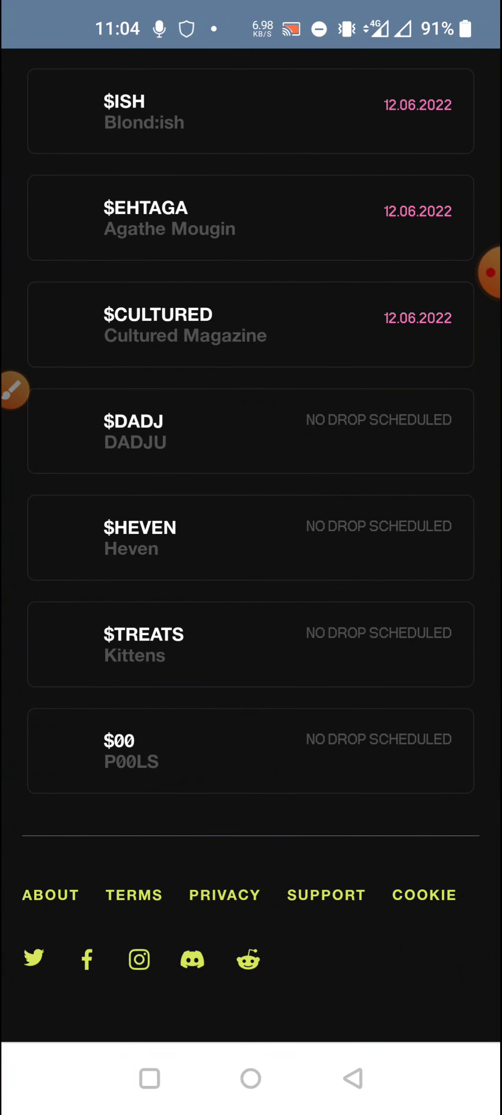
scroll(251, 523, "up", 20)
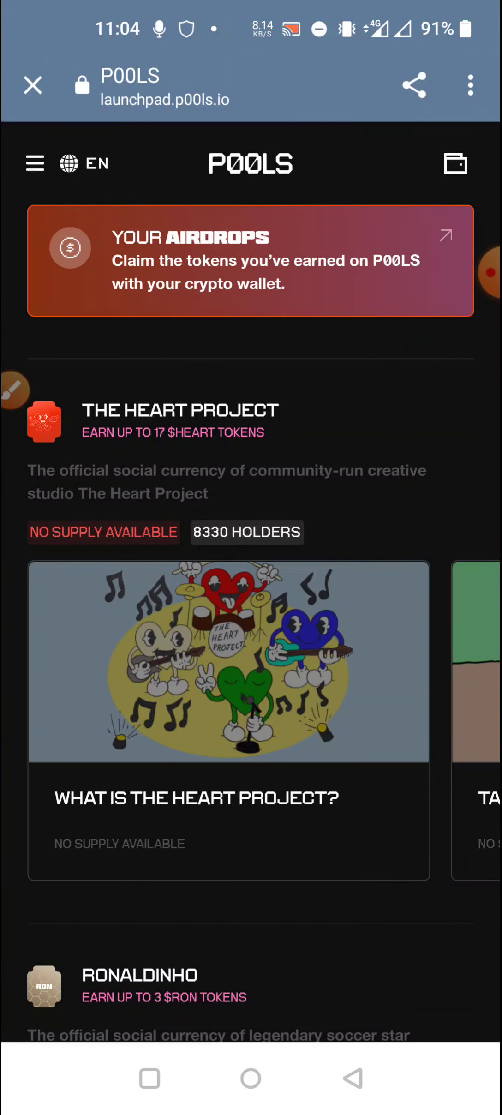
left_click(353, 1078)
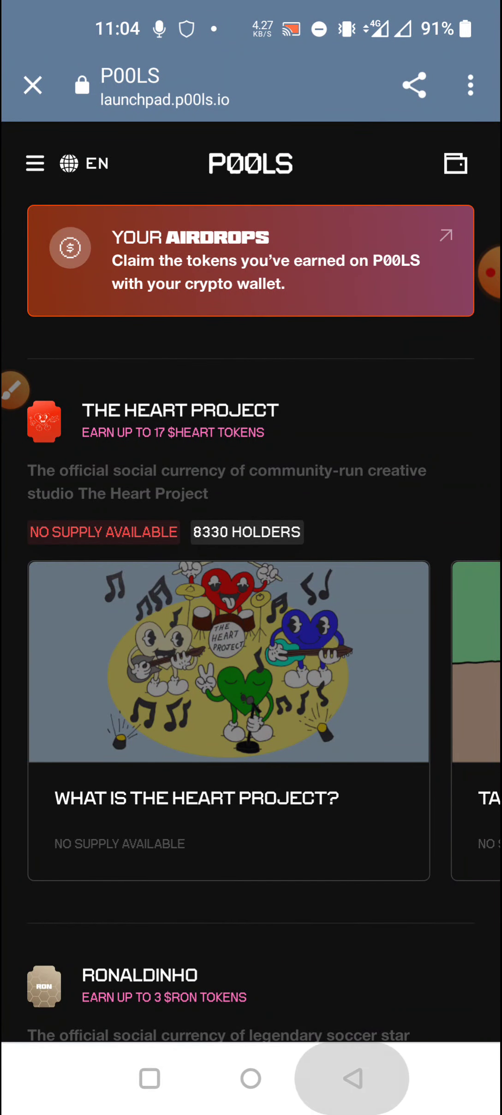
Open Telegram and view the Earning Rashu channel's airdrop posts
left_click_drag(392, 609, 87, 609)
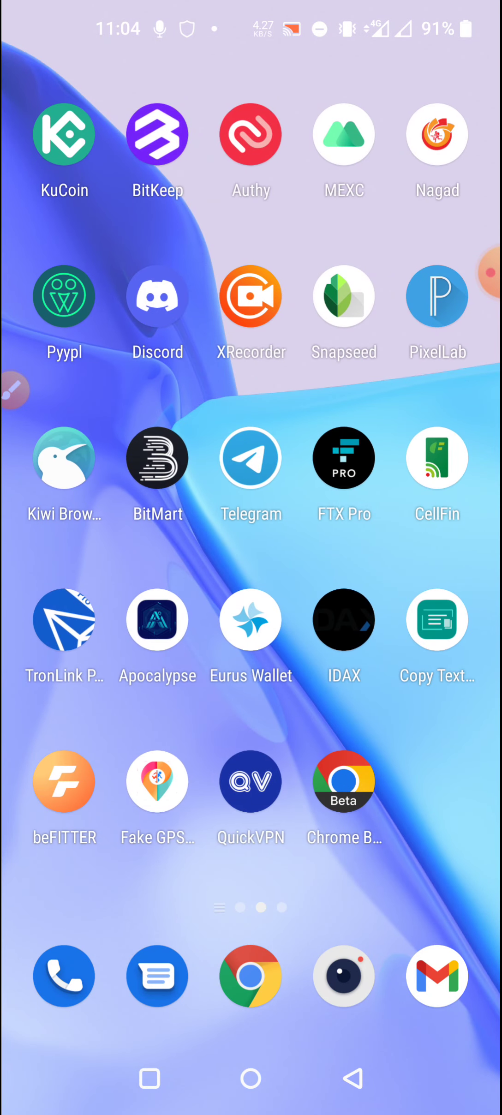
left_click(256, 459)
left_click(218, 225)
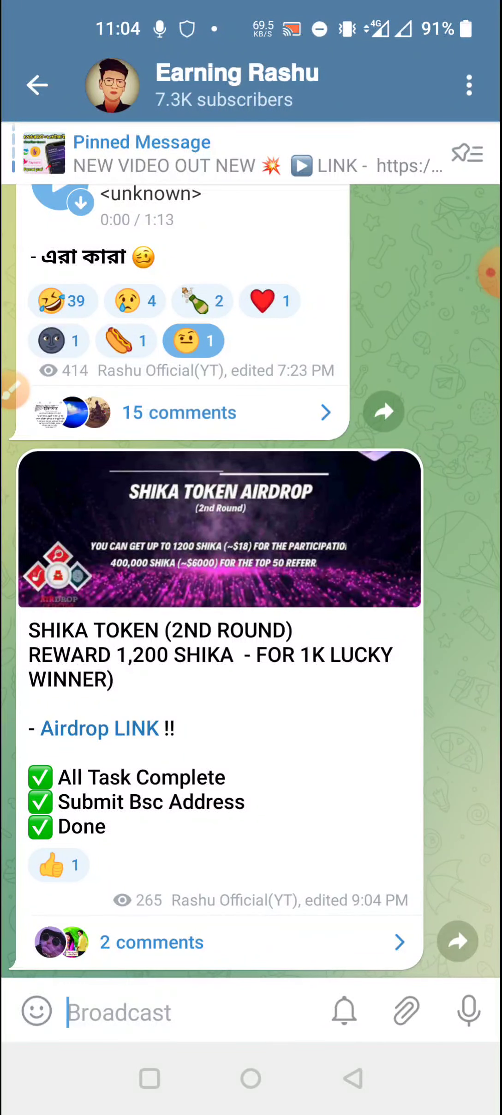
Go home and reopen launchpad.p00ls.io in Chrome with its side menu showing
left_click(250, 1078)
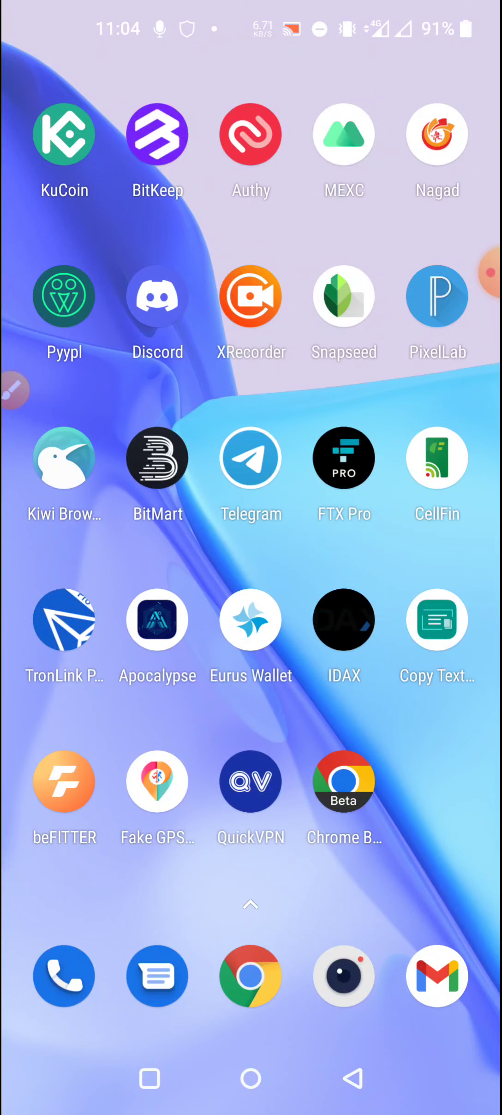
mouse_move(131, 522)
left_mouse_down()
mouse_move(392, 522)
mouse_move(131, 557)
left_mouse_up()
left_click(488, 272)
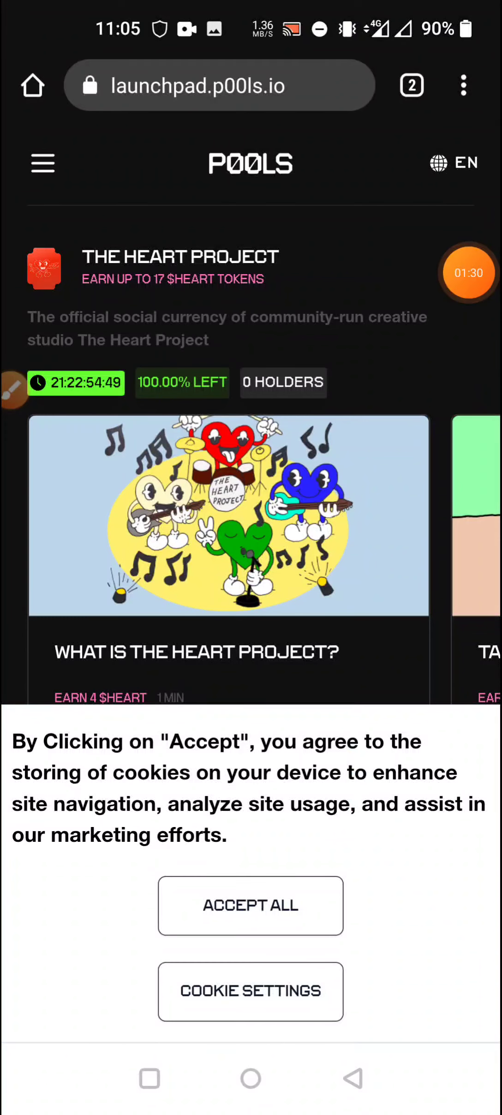
mouse_move(467, 273)
left_mouse_down()
mouse_move(443, 436)
mouse_move(292, 979)
mouse_move(222, 940)
mouse_move(451, 671)
mouse_move(296, 568)
left_mouse_up()
Accept the site's cookies and start joining P00LS from the side menu
left_click(250, 904)
left_click(42, 163)
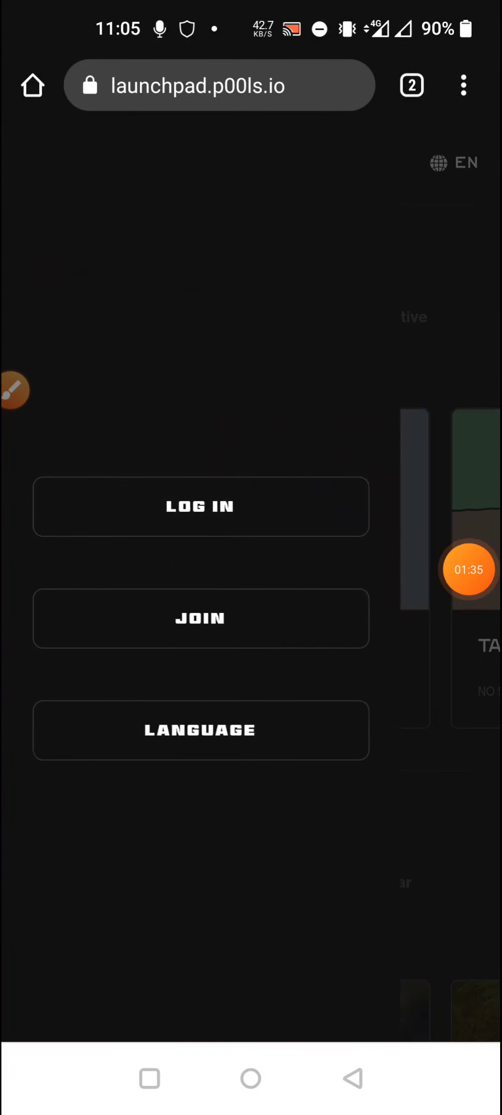
mouse_move(468, 569)
left_mouse_down()
mouse_move(283, 610)
mouse_move(467, 513)
mouse_move(193, 529)
mouse_move(114, 497)
mouse_move(248, 507)
mouse_move(263, 541)
mouse_move(248, 507)
mouse_move(438, 351)
left_mouse_up()
left_click(199, 617)
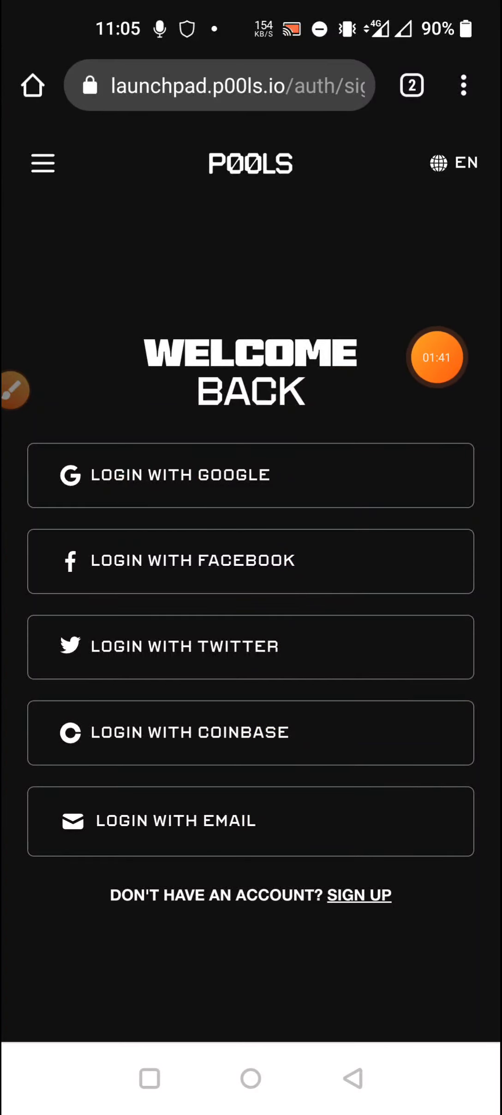
Log in with Google and submit a username, reaching the wallet page
left_click(250, 475)
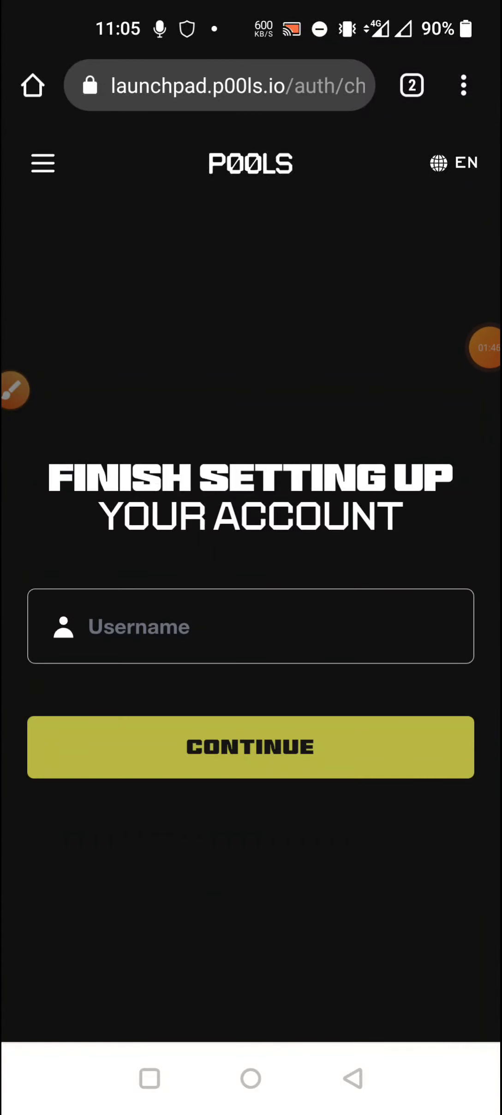
left_click(250, 626)
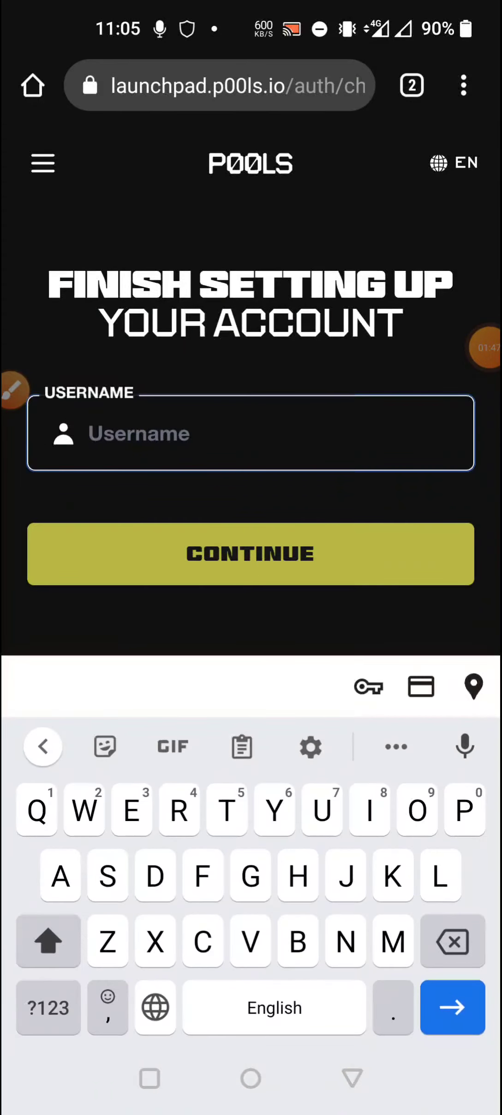
type("rashu")
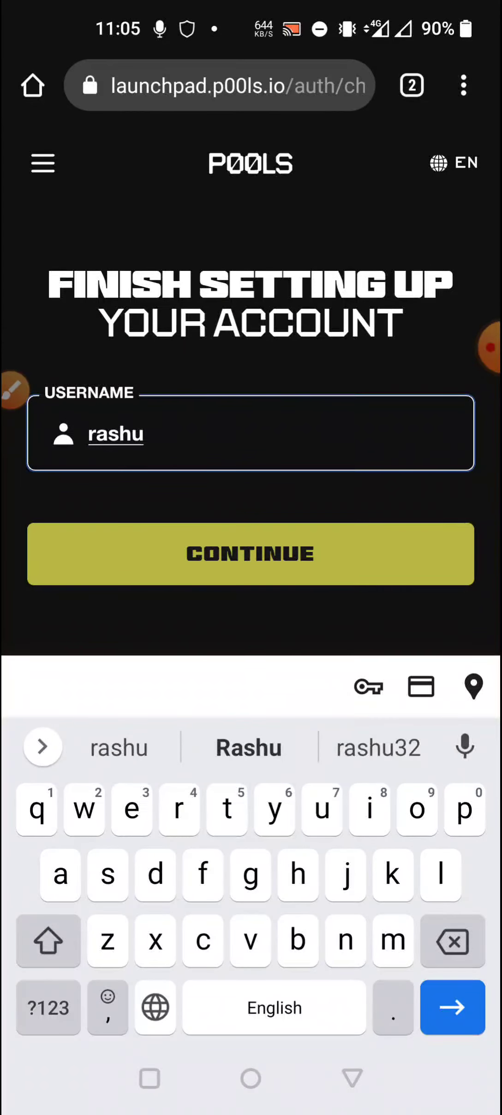
type("32")
key("Return")
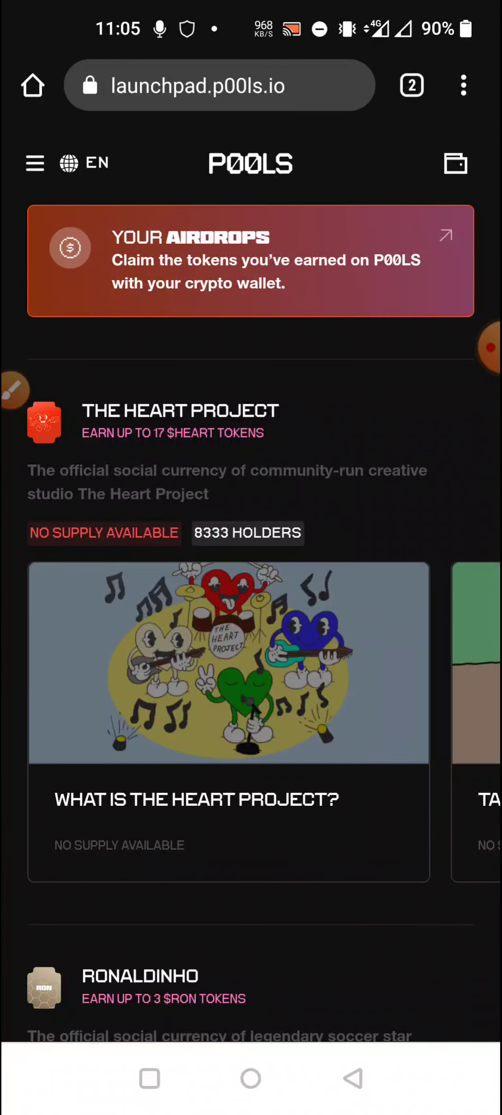
scroll(251, 609, "down", 2)
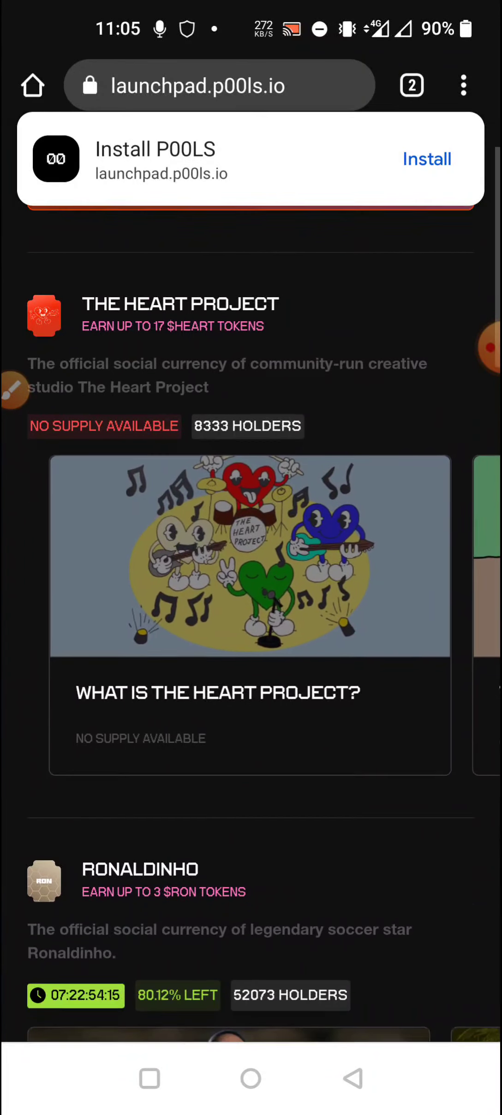
scroll(251, 610, "up", 1)
left_click_drag(492, 348, 443, 259)
scroll(251, 609, "down", 2)
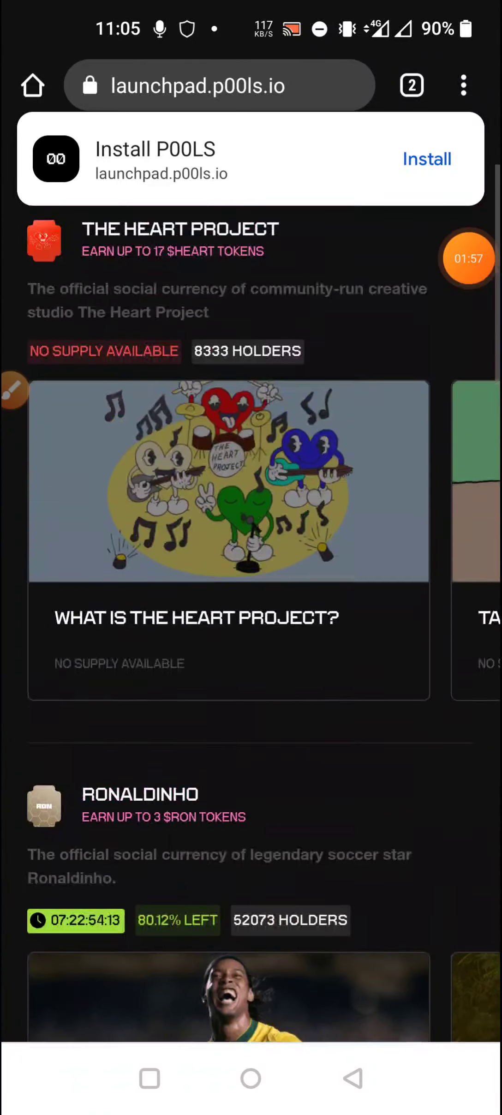
scroll(251, 610, "up", 2)
scroll(251, 609, "down", 1)
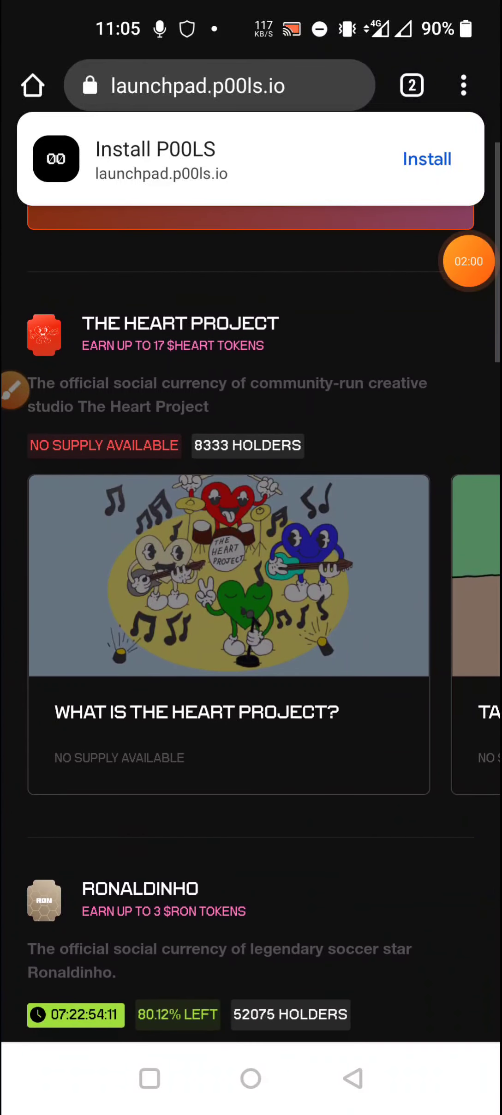
scroll(251, 610, "up", 5)
scroll(251, 610, "down", 5)
scroll(251, 610, "up", 1)
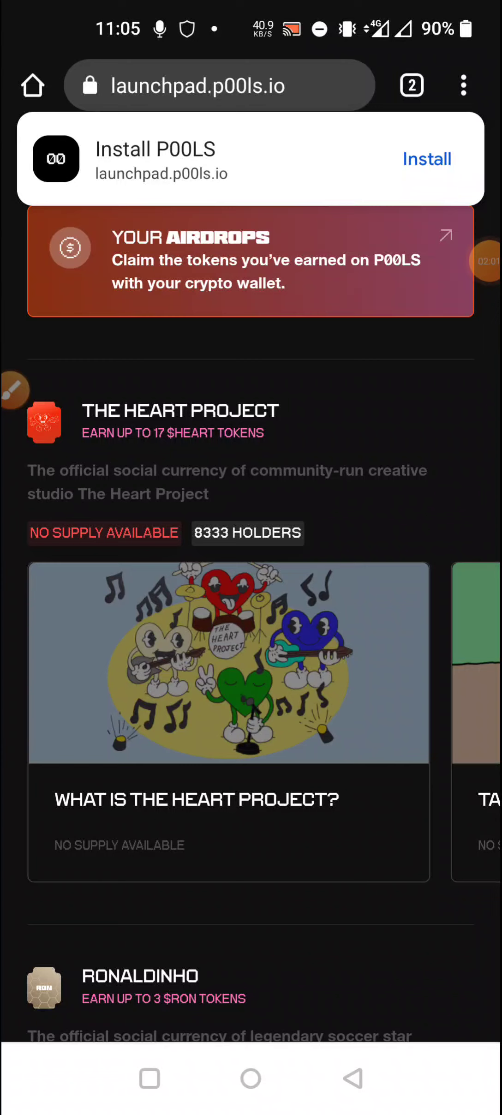
left_click_drag(489, 260, 448, 282)
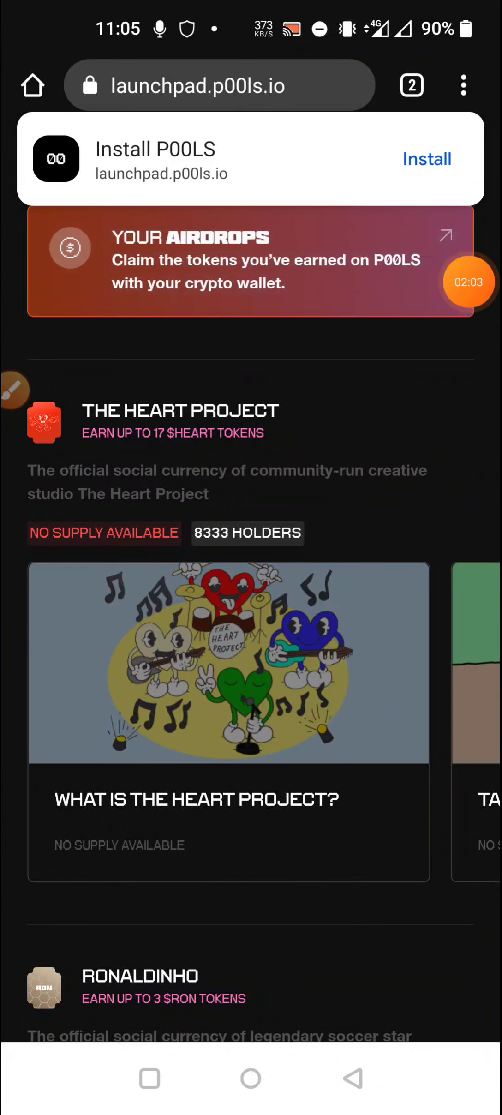
Show the Your Airdrops Connect Your Wallet options, then go to the home screen
left_click(251, 261)
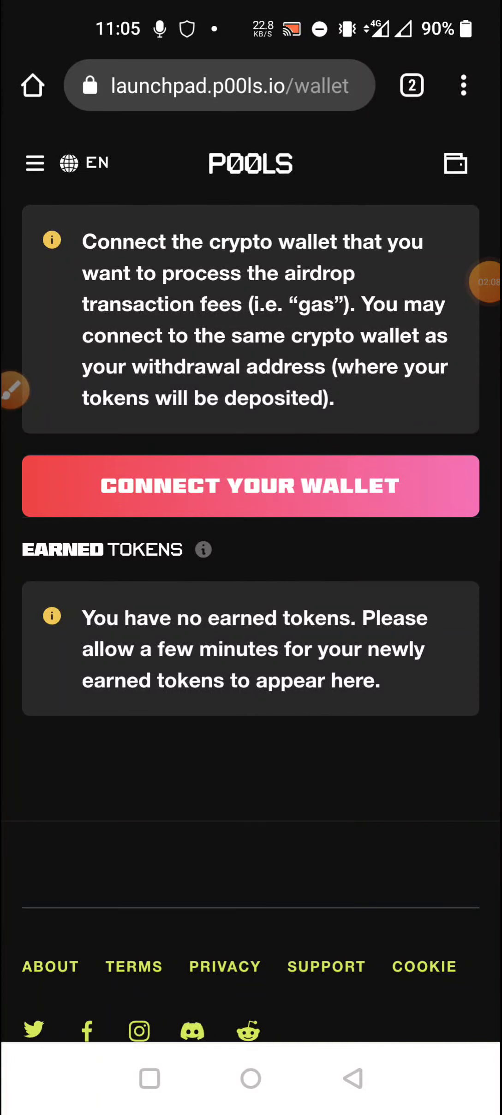
left_click(251, 485)
left_click(13, 390)
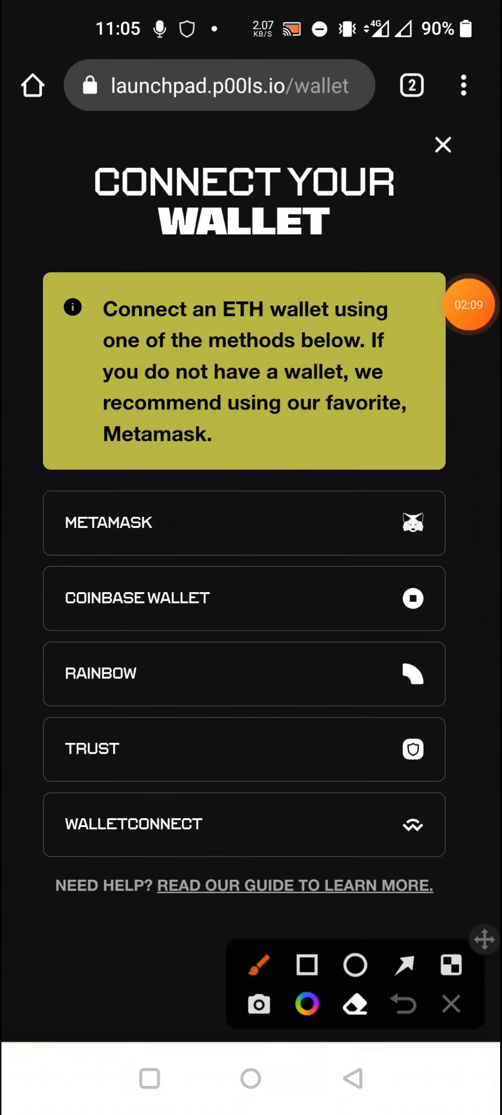
left_click_drag(87, 810, 209, 767)
left_click(451, 1003)
left_click(251, 1078)
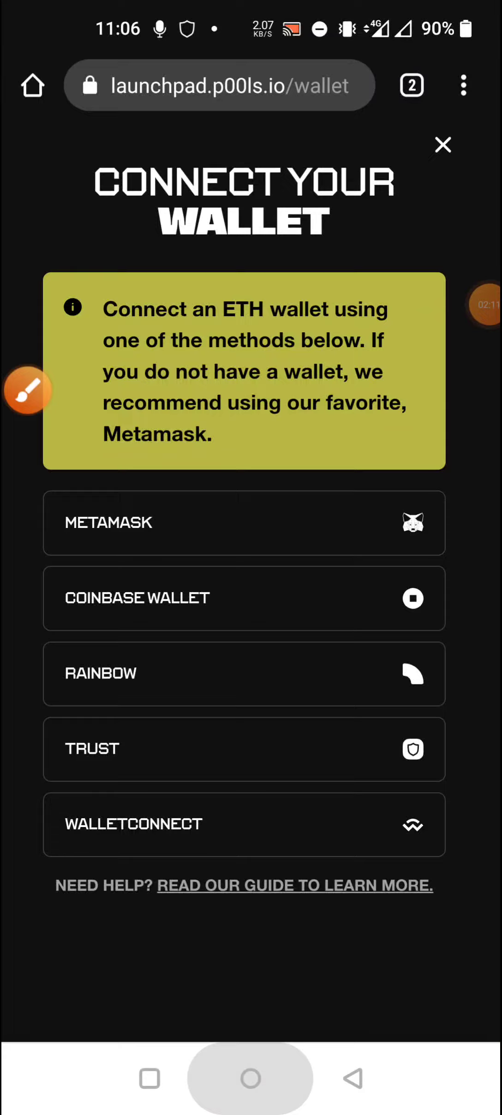
Return to the browser's wallet connection page and hand it to Trust Wallet
left_click_drag(87, 557, 419, 557)
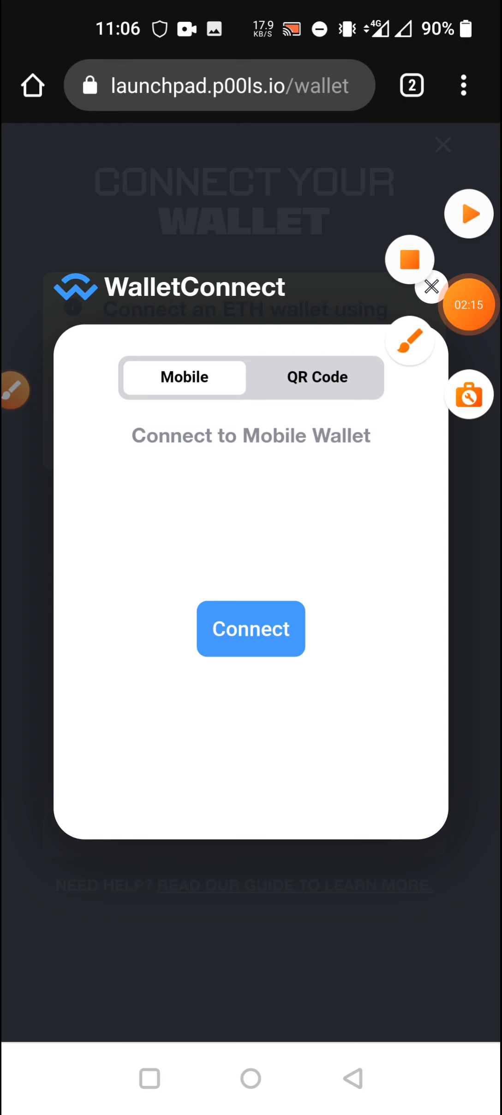
mouse_move(470, 305)
left_mouse_down()
mouse_move(377, 517)
mouse_move(468, 520)
left_mouse_up()
left_click(251, 628)
left_click(334, 829)
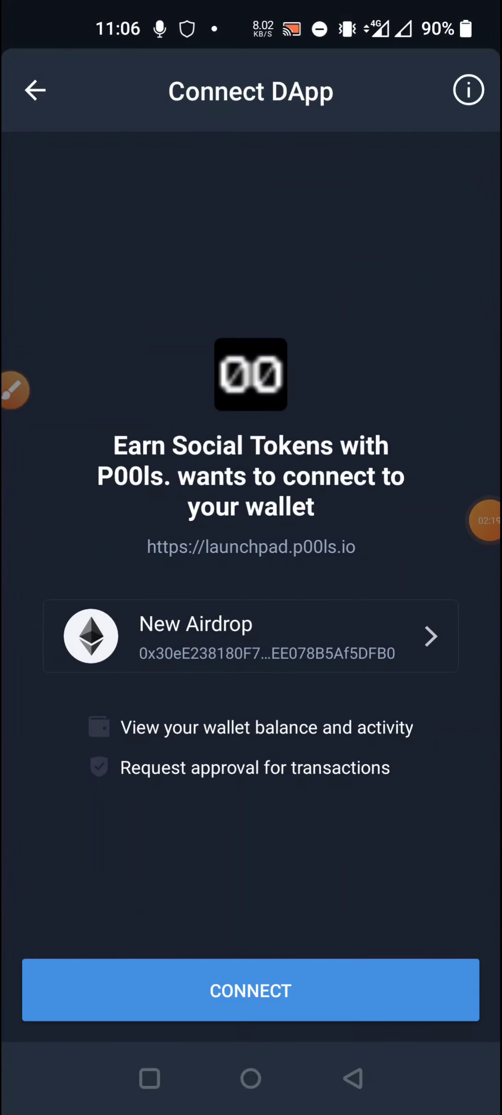
Connect P00LS on BNB Smart Chain, confirm the address and sign the request
left_click(249, 564)
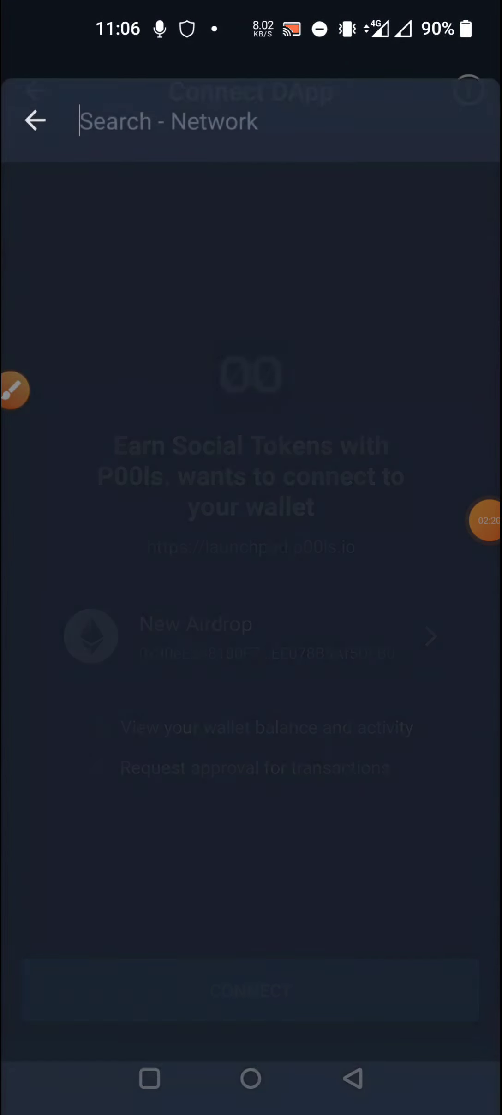
left_click(177, 178)
left_click(250, 990)
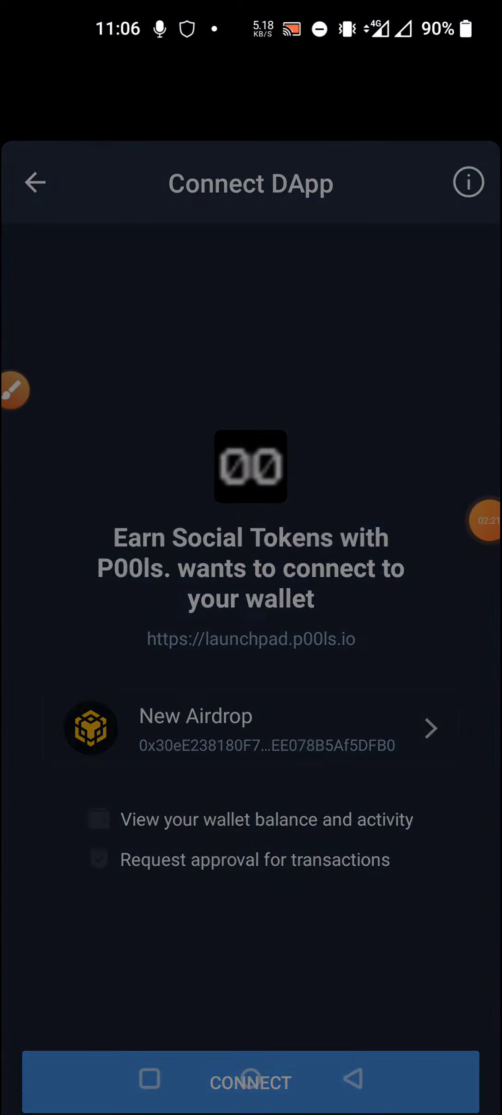
left_click(273, 585)
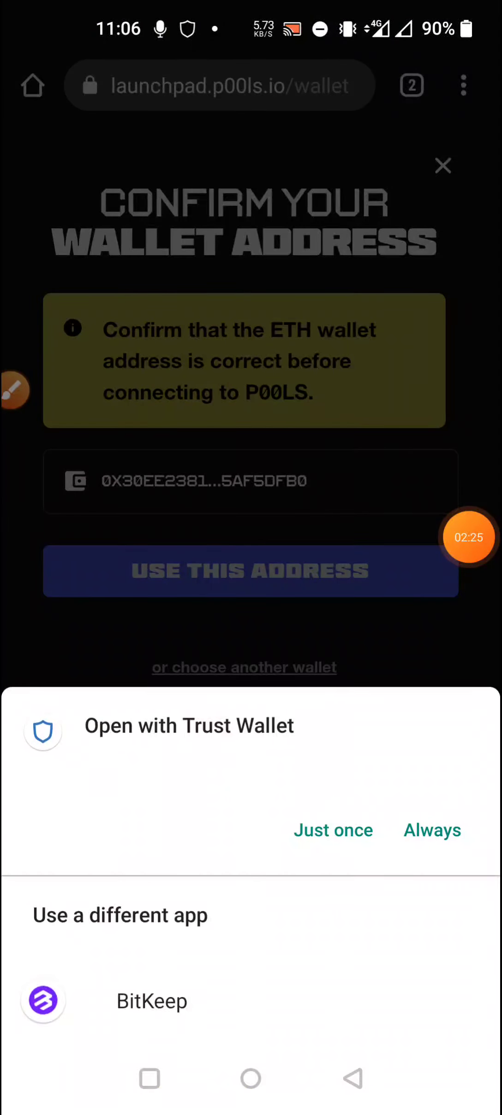
left_click(333, 829)
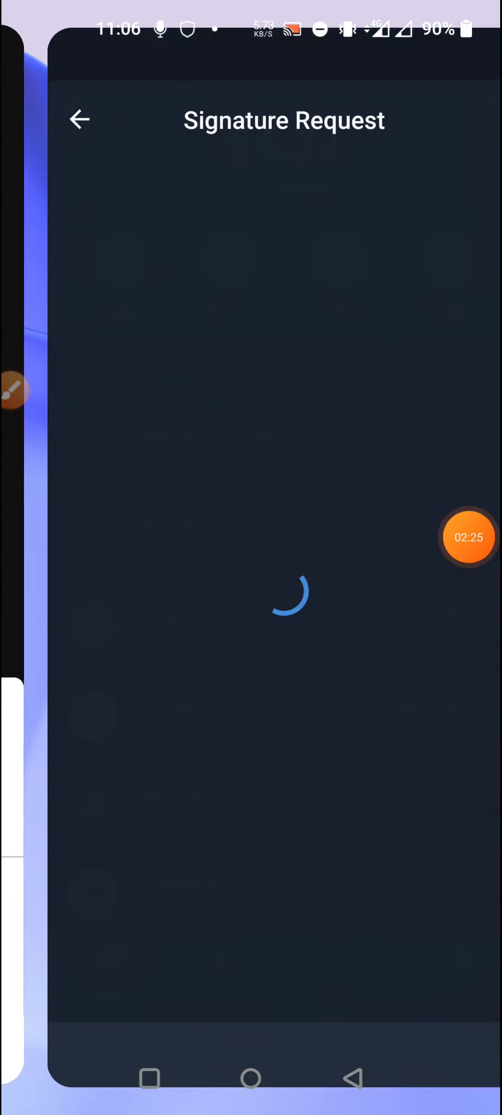
left_click(250, 990)
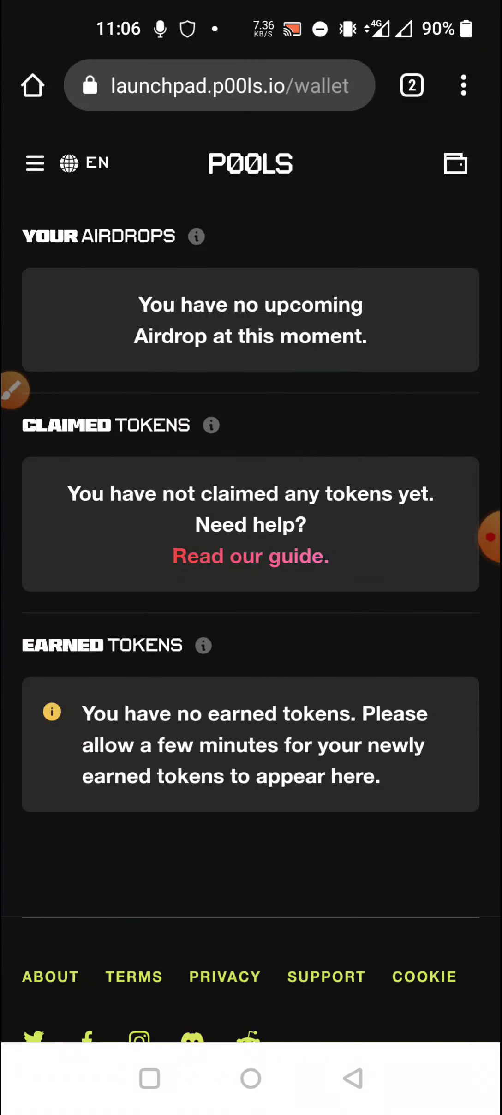
scroll(251, 557, "down", 2)
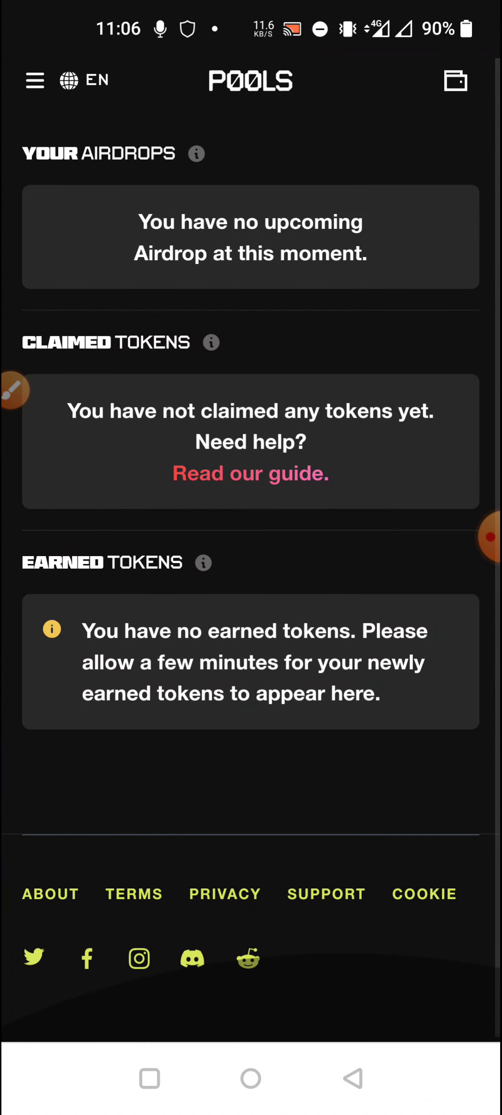
scroll(251, 557, "up", 2)
mouse_move(491, 538)
left_mouse_down()
mouse_move(184, 341)
mouse_move(292, 445)
left_mouse_up()
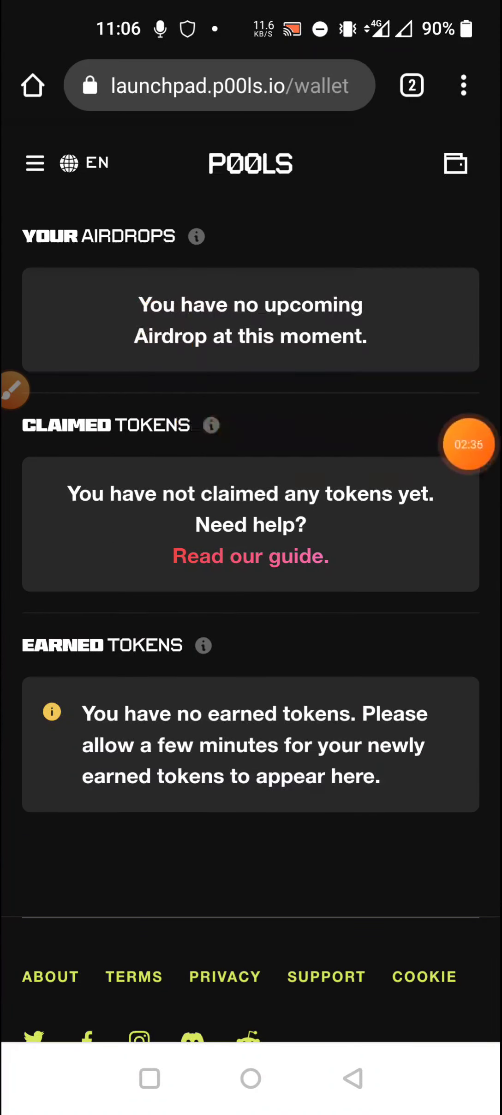
Go to the Explore drops page and swipe the Ronaldinho carousel to its $RON card
left_click(35, 163)
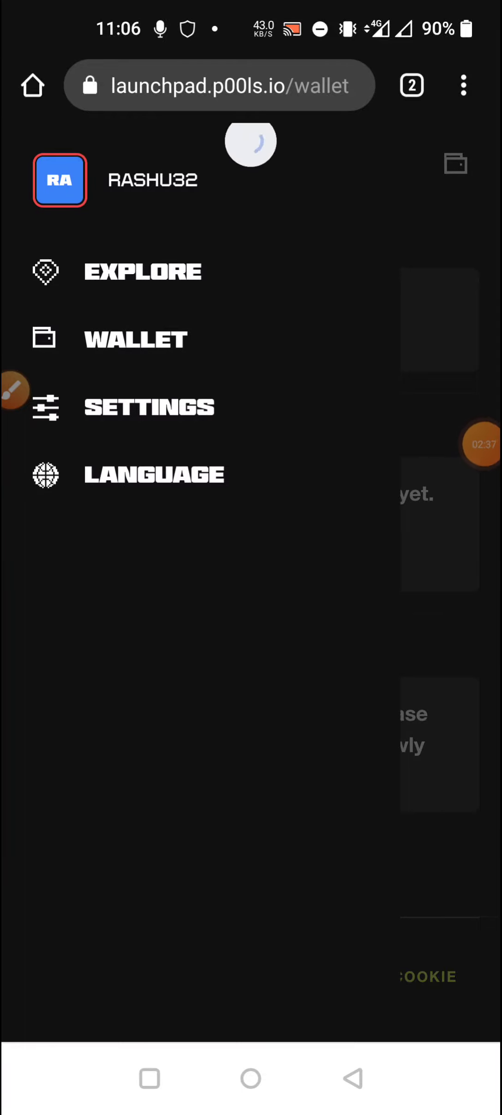
mouse_move(487, 445)
left_mouse_down()
mouse_move(209, 291)
mouse_move(216, 274)
left_mouse_up()
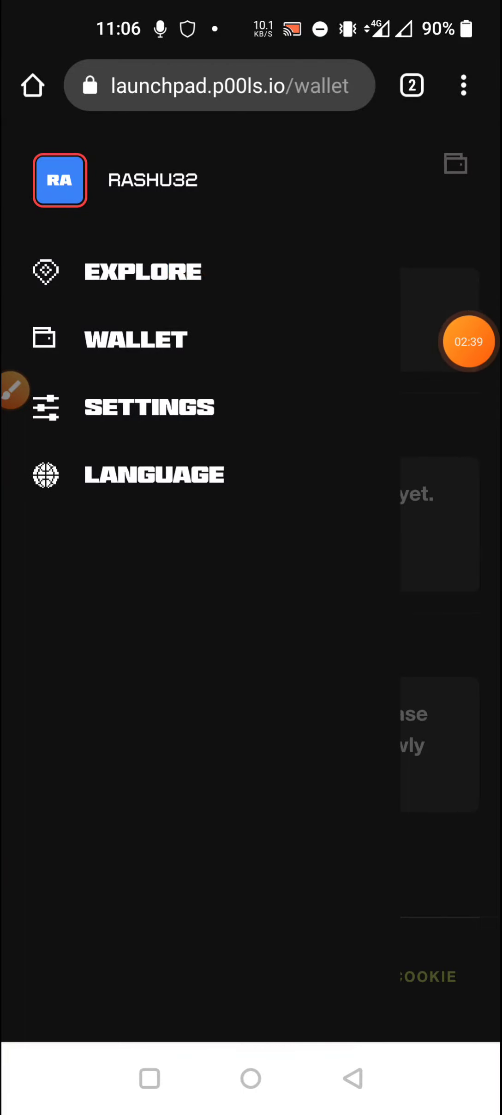
left_click(143, 271)
scroll(251, 609, "down", 7)
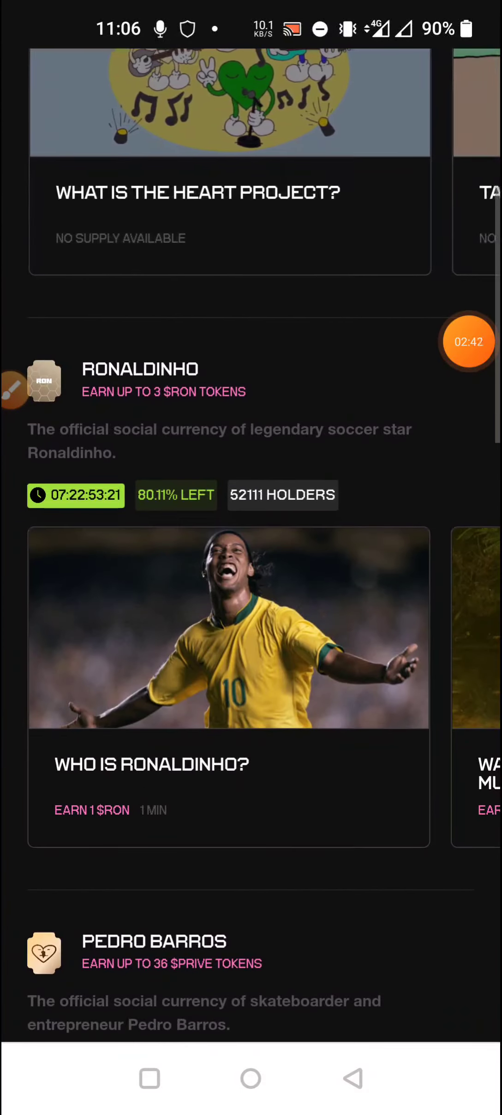
scroll(251, 609, "up", 7)
left_click(13, 389)
mouse_move(35, 515)
left_mouse_down()
mouse_move(42, 503)
mouse_move(74, 487)
left_mouse_up()
left_click(450, 1002)
scroll(251, 609, "down", 7)
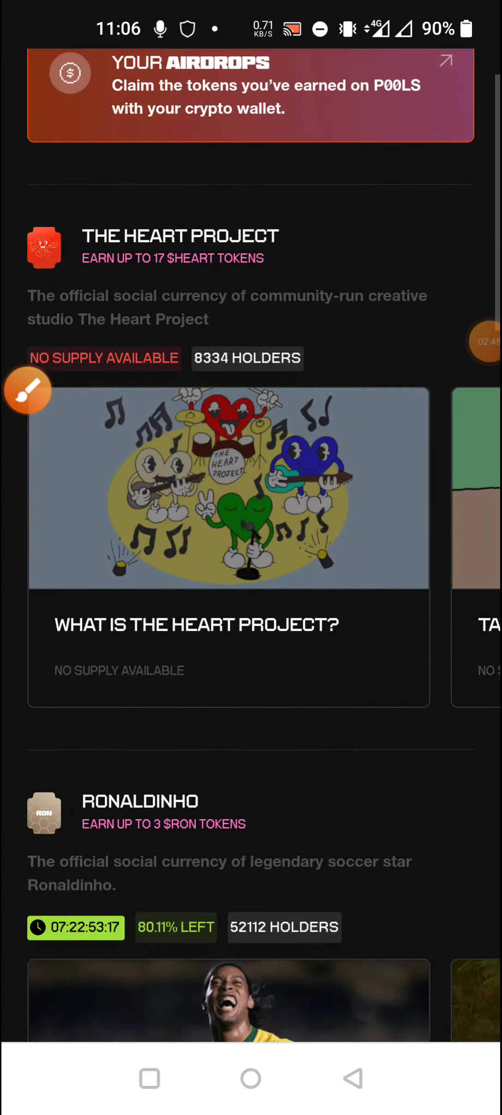
mouse_move(28, 389)
left_mouse_down()
mouse_move(192, 529)
mouse_move(310, 353)
mouse_move(473, 353)
left_mouse_up()
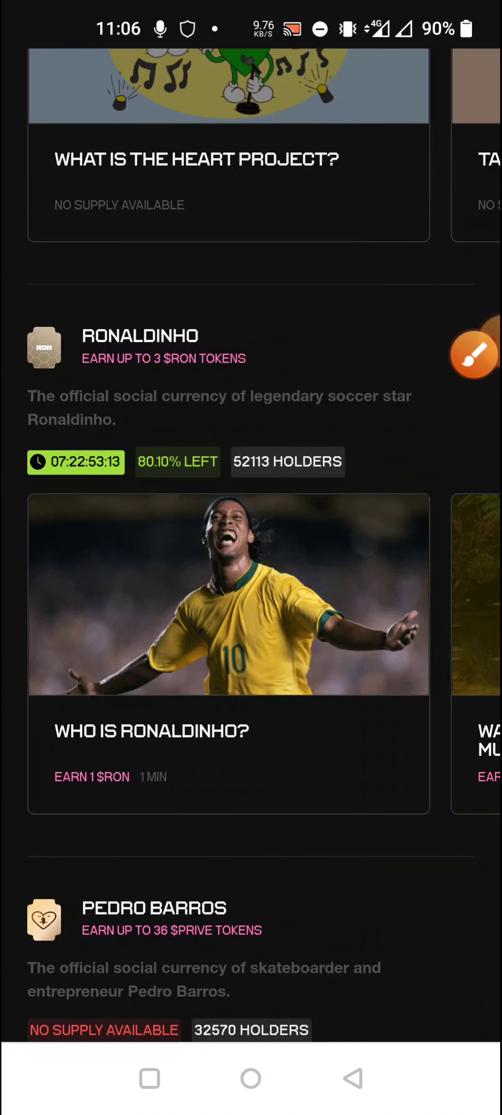
left_click_drag(366, 609, 104, 609)
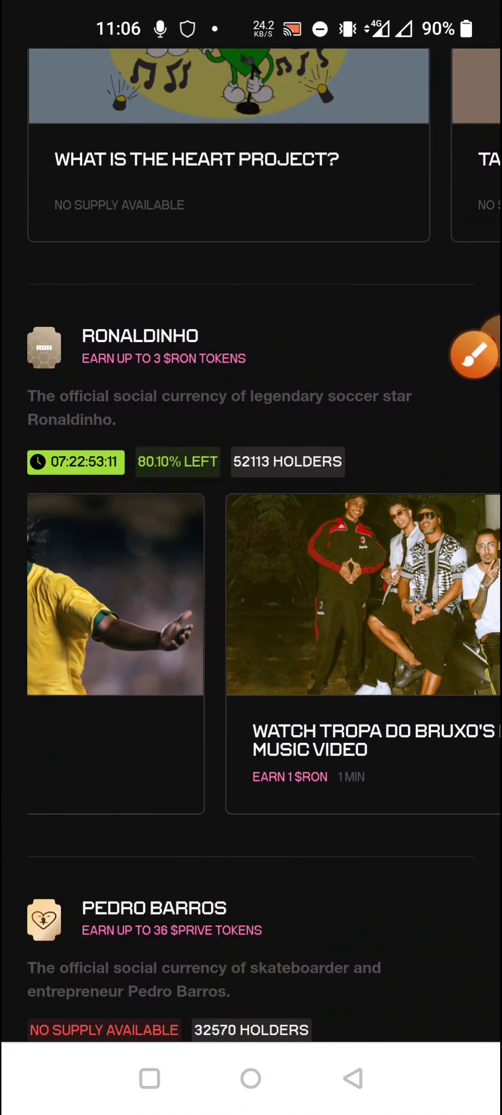
Open the $RON earn page and complete the Who is Ronaldinho quiz, earning 0 $RON
left_click(227, 610)
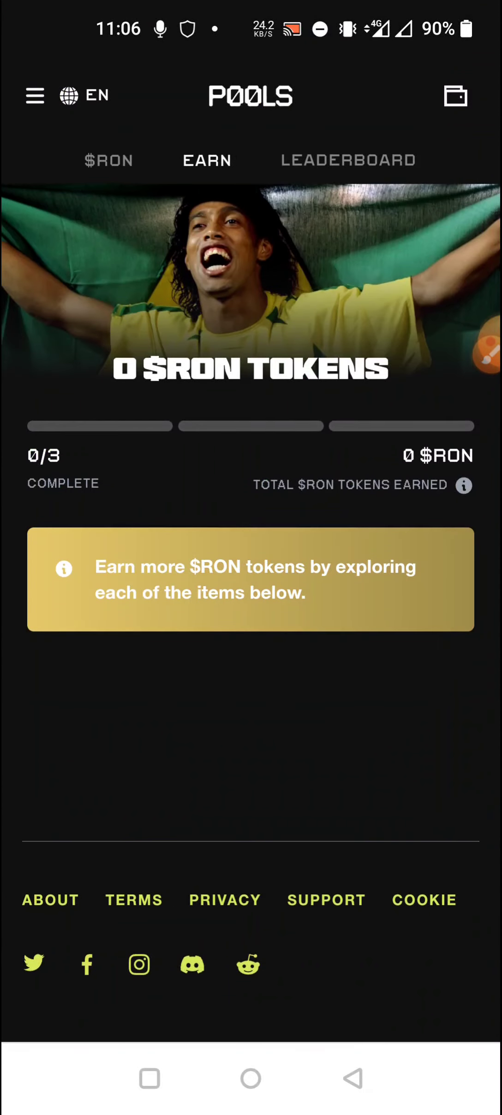
scroll(251, 558, "down", 5)
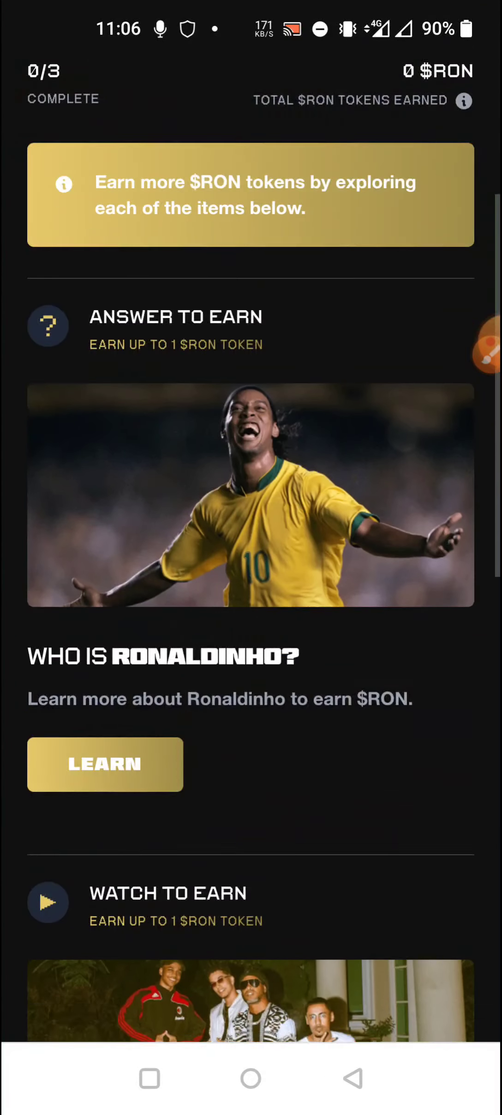
scroll(250, 557, "down", 5)
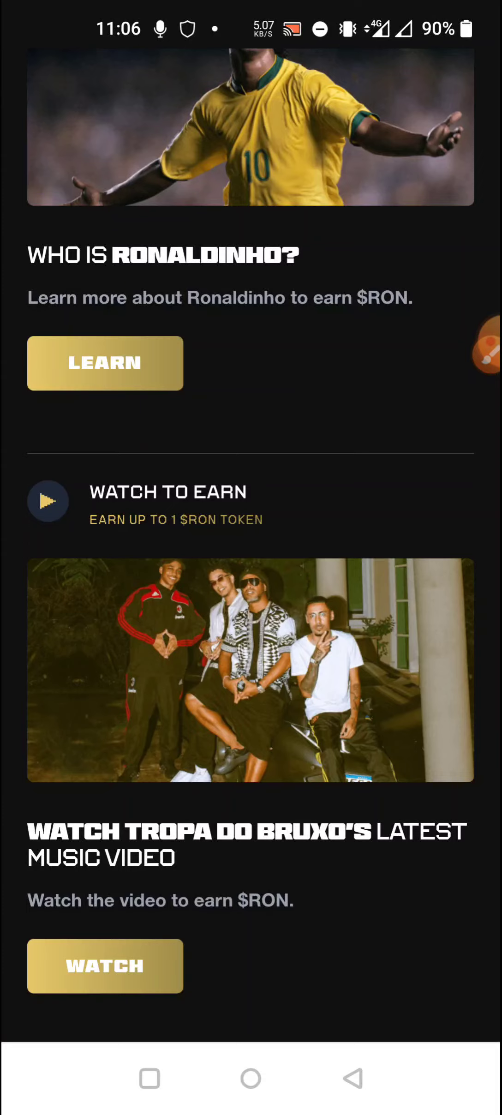
left_click(105, 362)
scroll(251, 557, "down", 2)
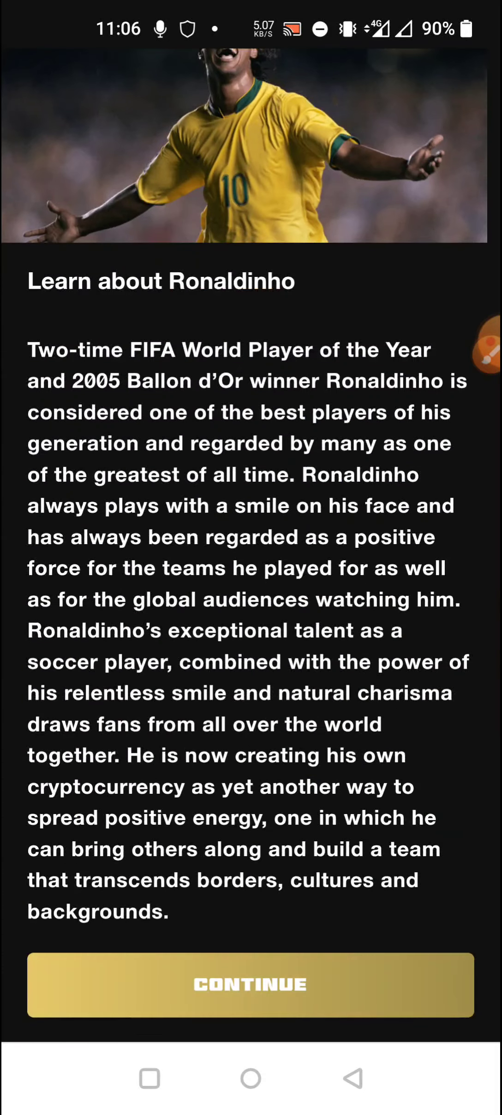
left_click(251, 985)
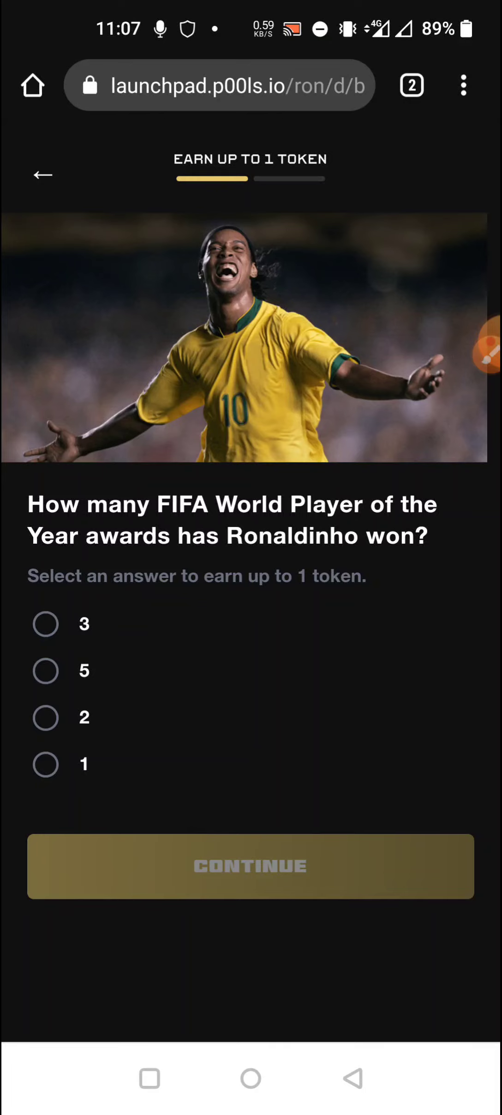
left_click(46, 764)
left_click(251, 865)
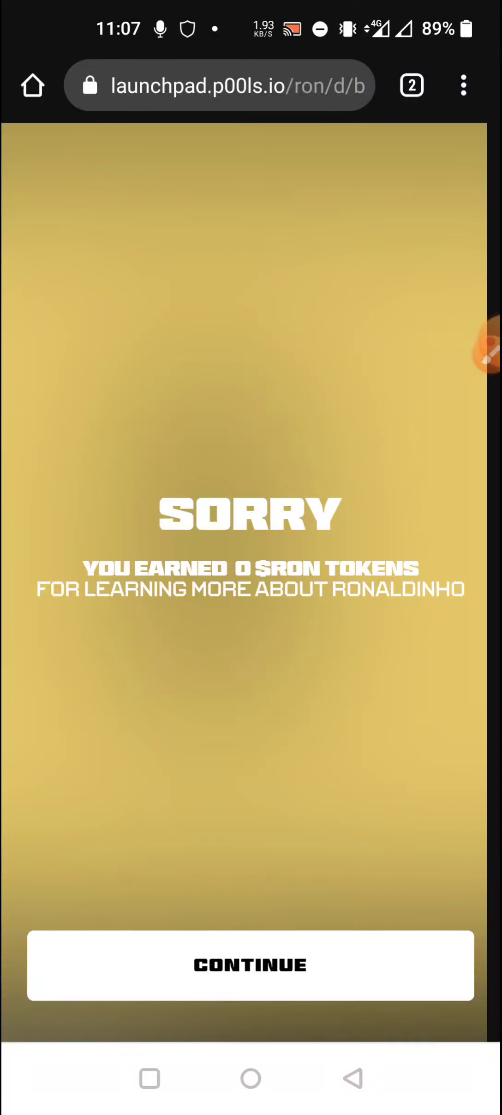
left_click(251, 963)
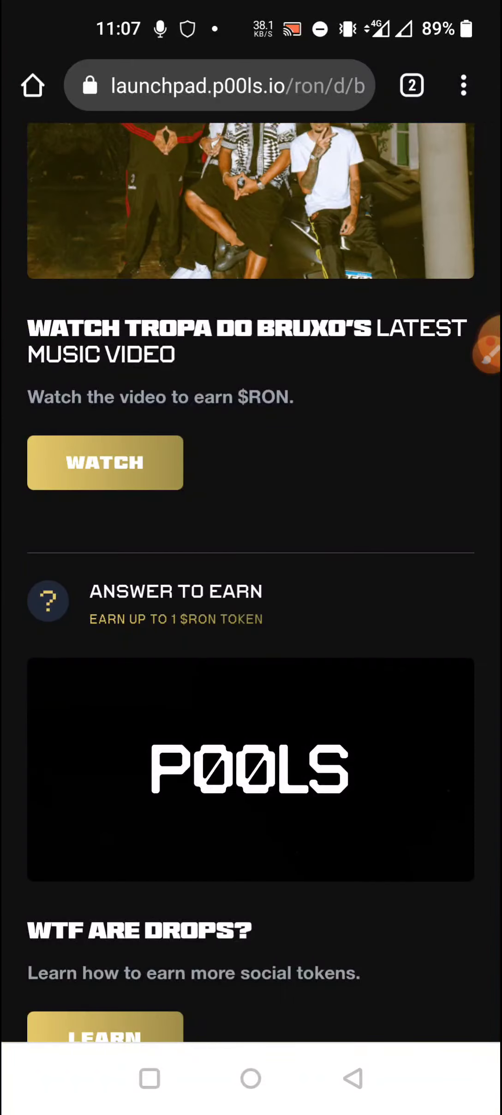
scroll(251, 609, "down", 3)
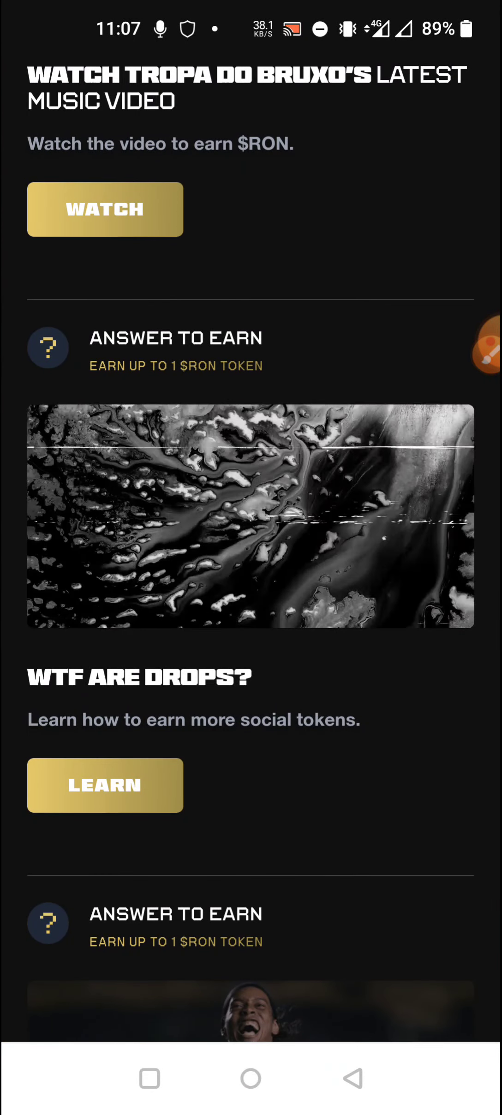
Start the WTF Are Drops lesson and move from its article to the quiz
left_click(104, 782)
scroll(251, 609, "down", 1)
left_click(251, 1008)
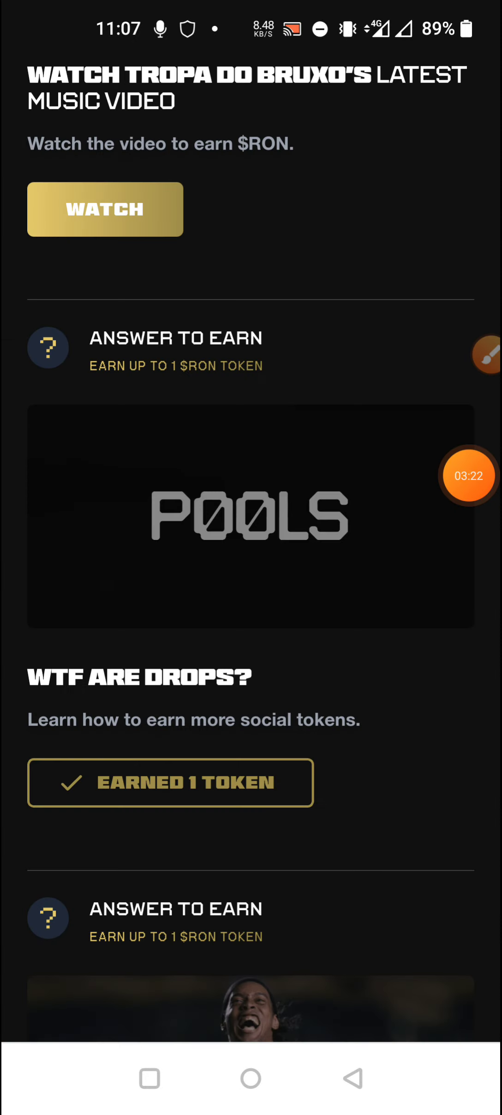
scroll(251, 566, "down", 5)
scroll(251, 566, "up", 10)
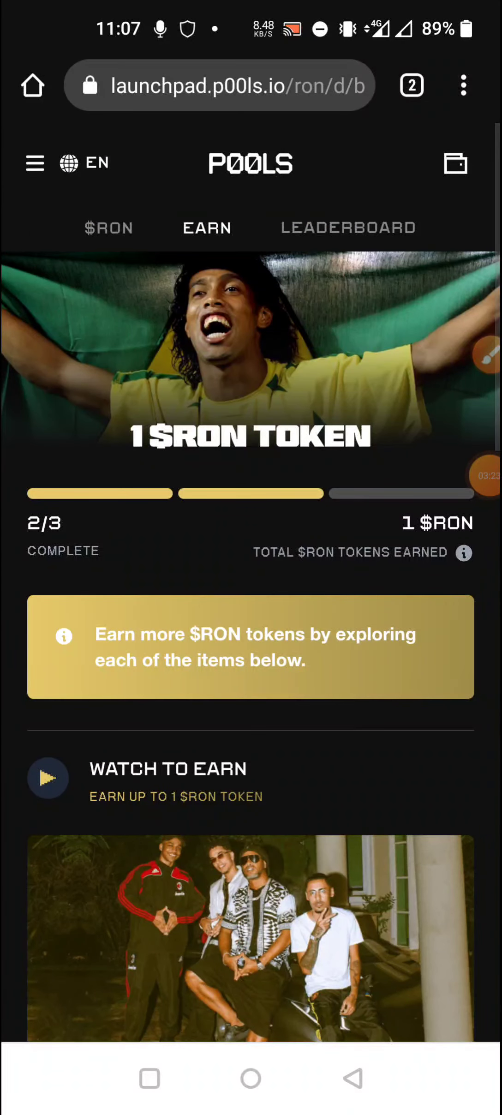
scroll(251, 566, "down", 5)
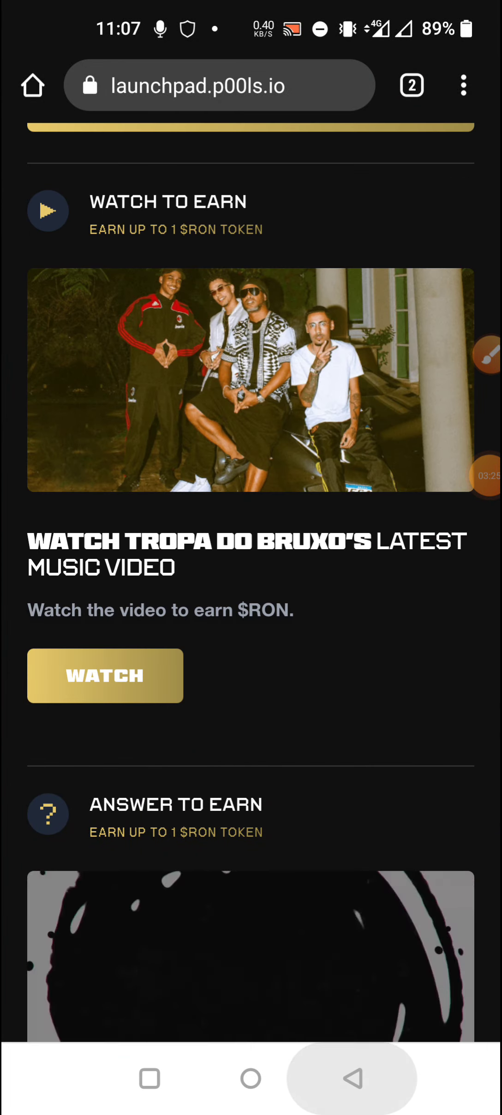
scroll(251, 566, "down", 5)
scroll(251, 566, "down", 3)
scroll(262, 201, "left", 3)
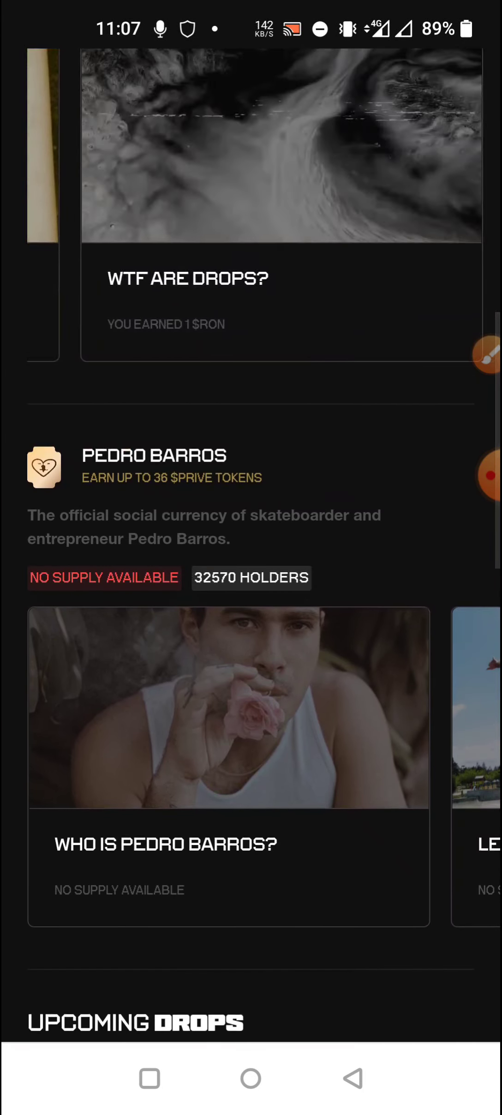
scroll(251, 566, "up", 4)
scroll(251, 566, "down", 5)
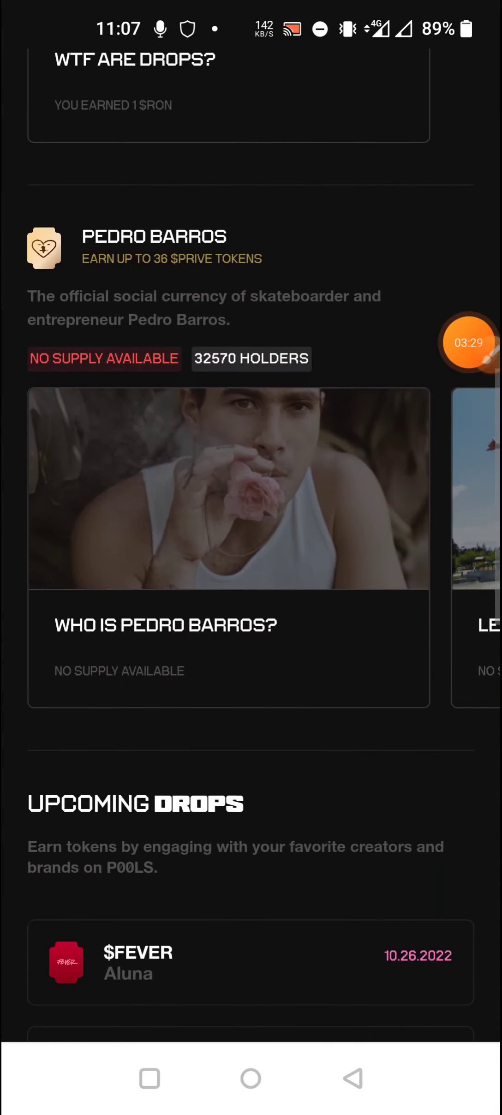
scroll(251, 479, "right", 3)
scroll(251, 566, "down", 5)
scroll(250, 566, "down", 3)
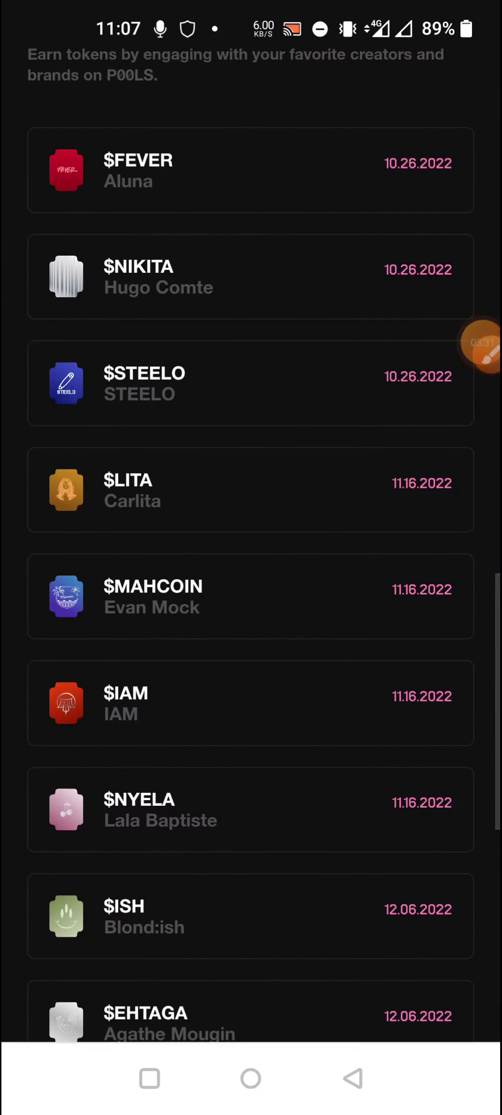
Scroll down to Upcoming Drops and open the $STEELO drop page
left_click(468, 343)
left_click(408, 378)
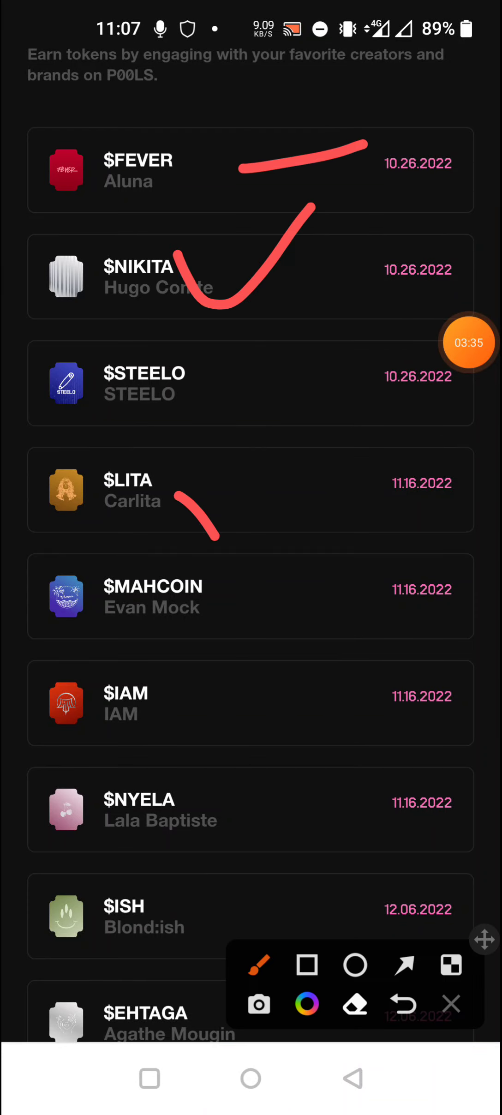
left_click_drag(218, 537, 362, 557)
left_click_drag(225, 666, 335, 858)
left_click_drag(134, 377, 192, 376)
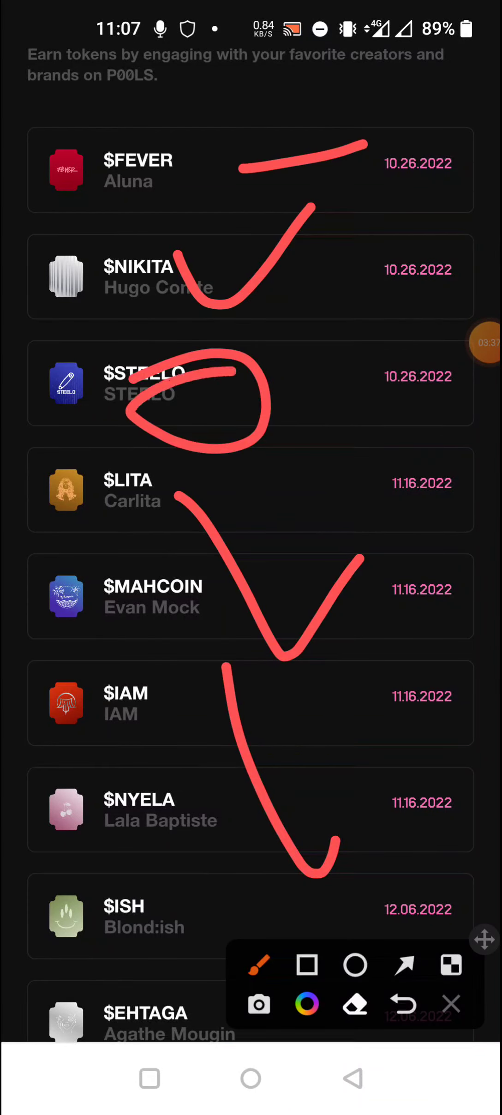
left_click(450, 1004)
left_click(251, 383)
Scroll the $STEELO page and open the $ISH redeem link, which reports the code fully redeemed
left_click(485, 342)
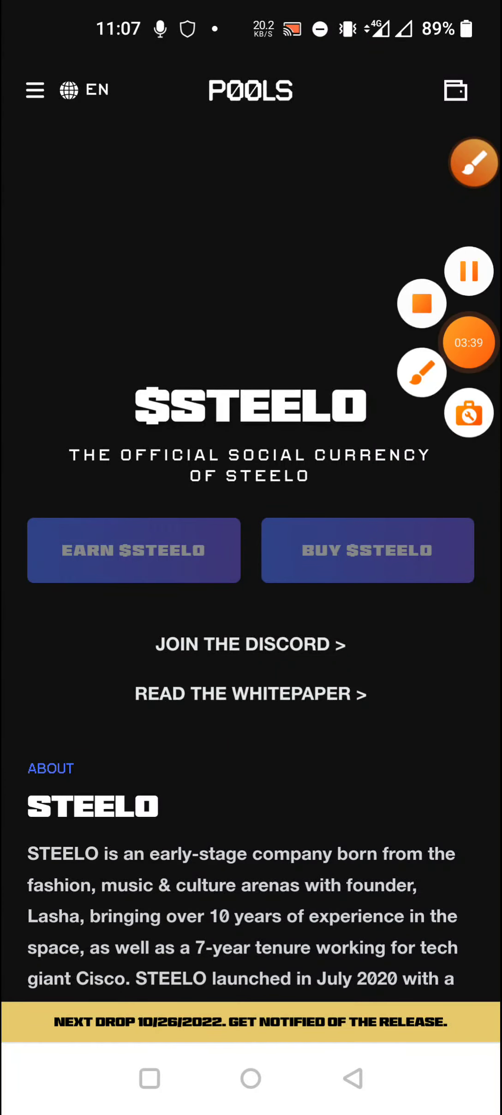
mouse_move(485, 342)
left_mouse_down()
mouse_move(305, 396)
mouse_move(468, 470)
left_mouse_up()
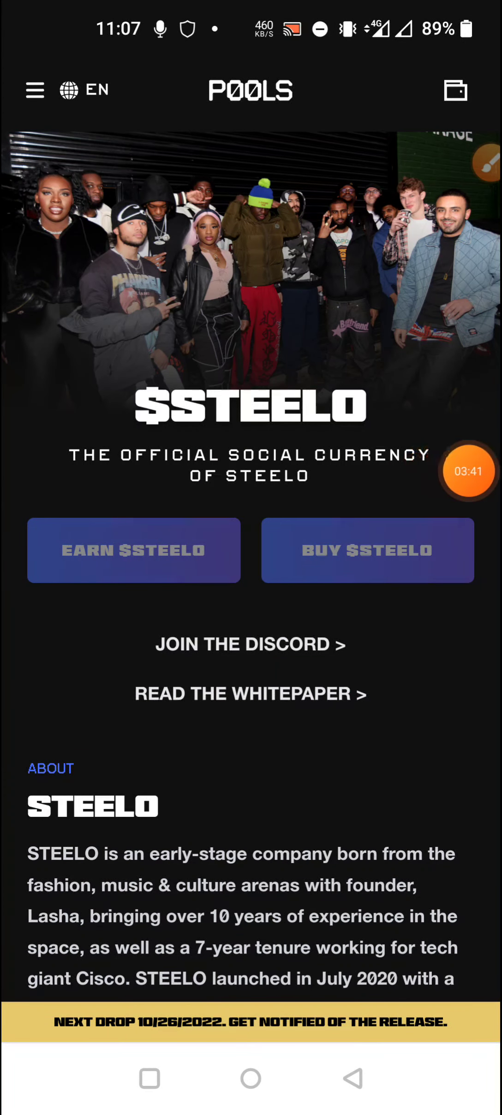
scroll(251, 558, "down", 10)
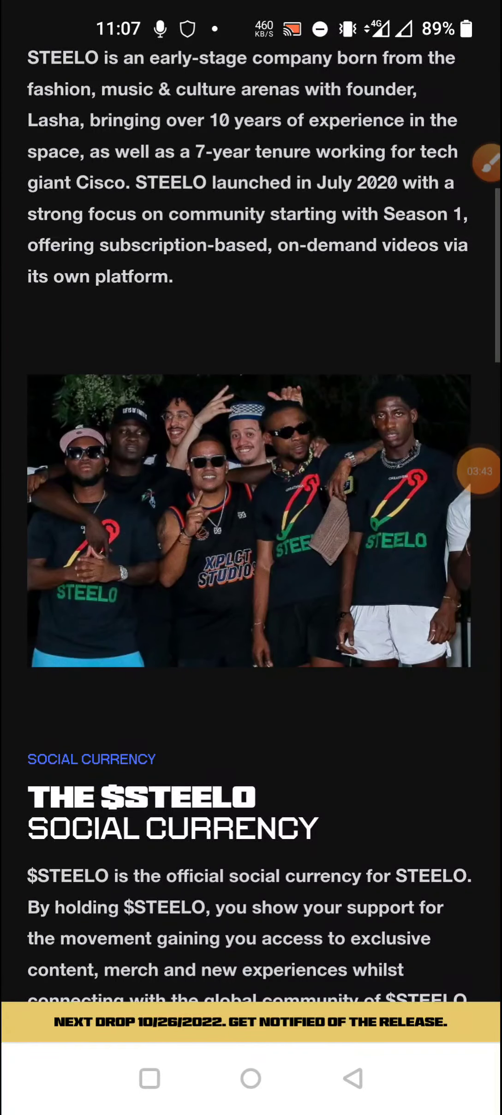
left_click_drag(486, 161, 474, 757)
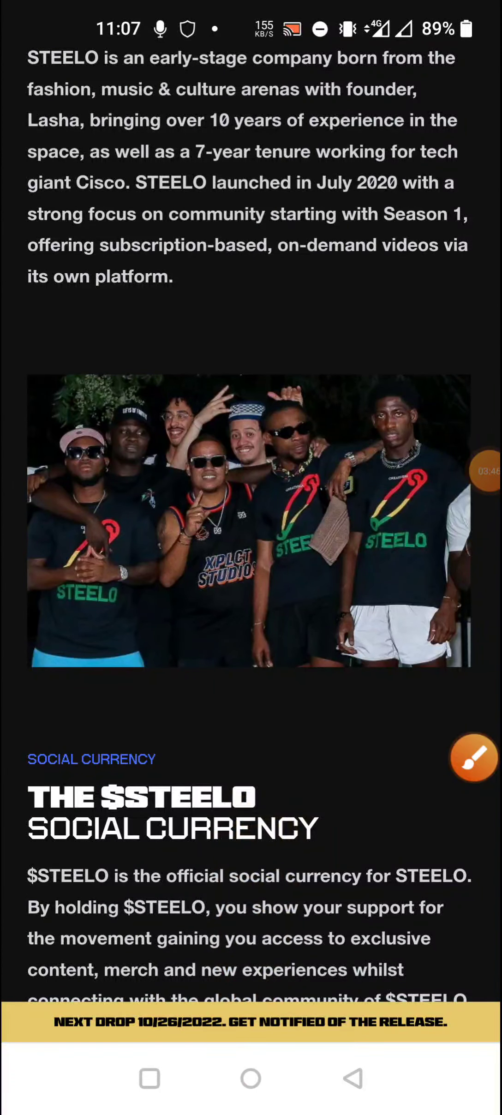
left_click(468, 470)
left_click_drag(468, 470, 452, 453)
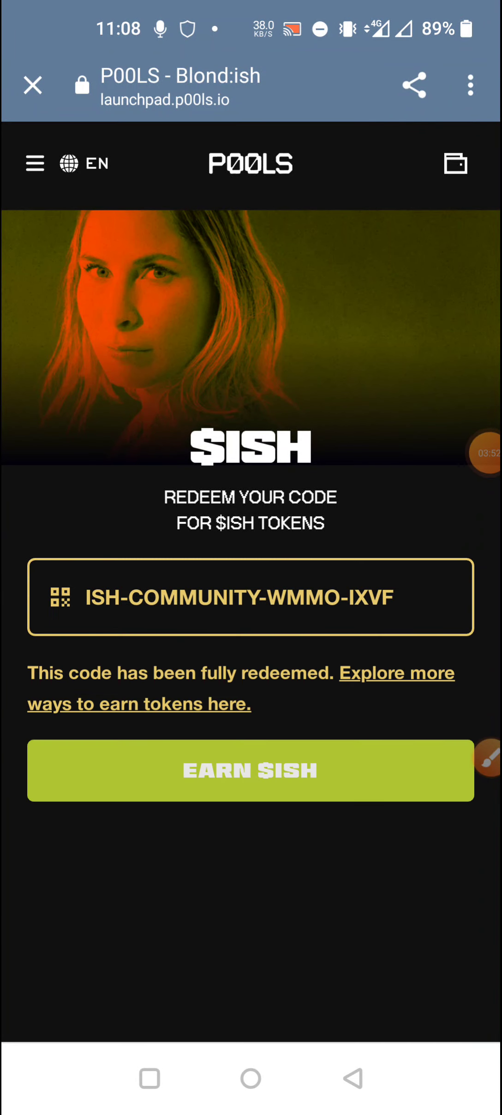
Try to earn $ISH tokens despite the already-redeemed community code
left_click(489, 757)
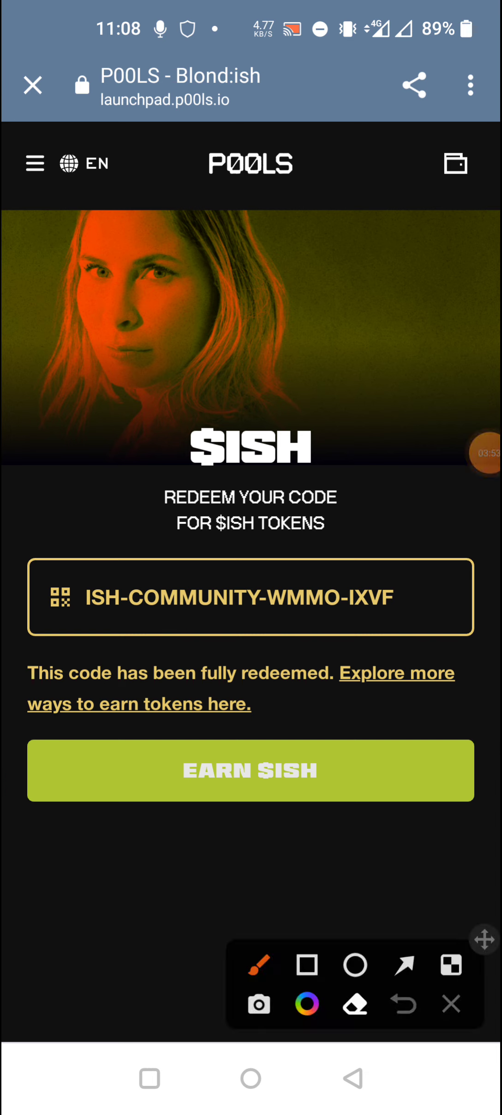
left_click_drag(150, 620, 279, 491)
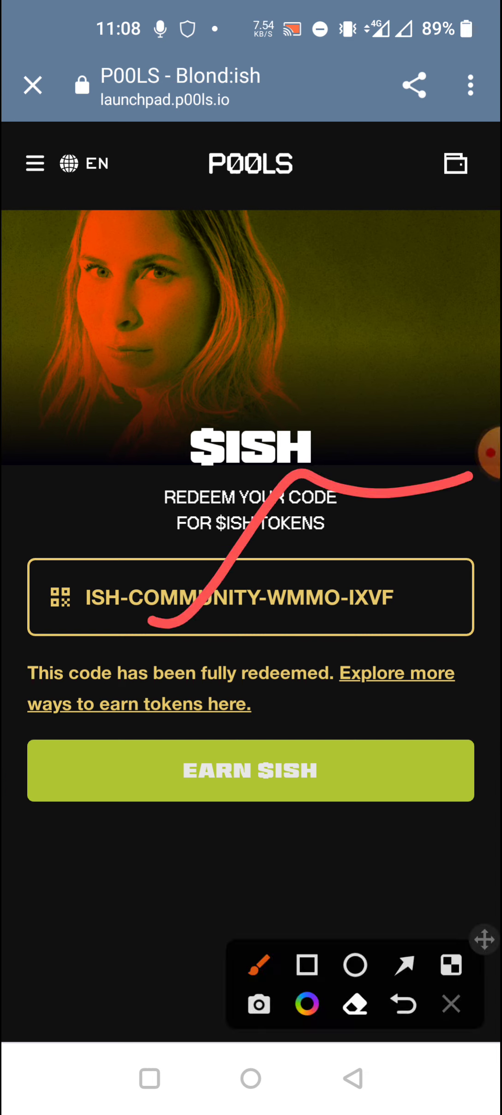
left_click_drag(287, 728, 192, 749)
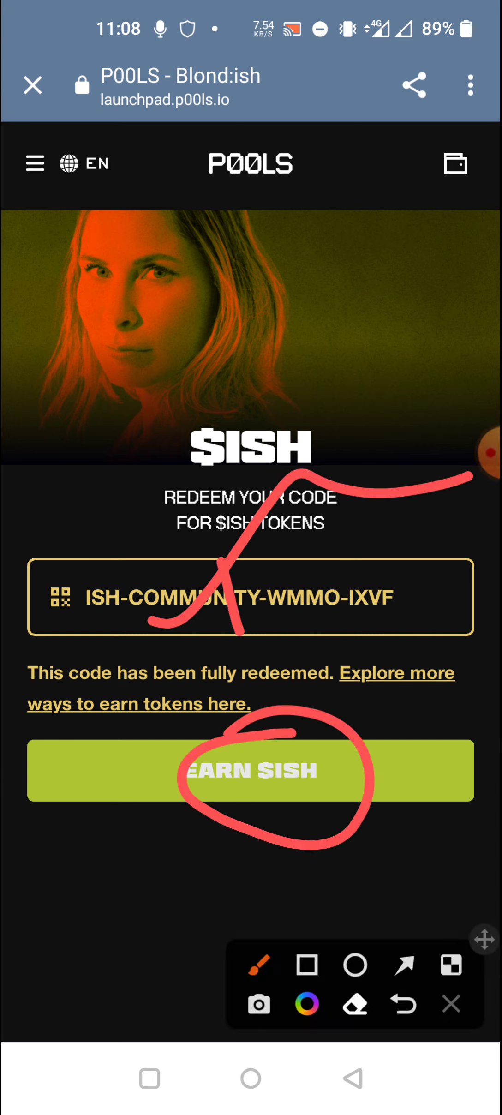
left_click(450, 1003)
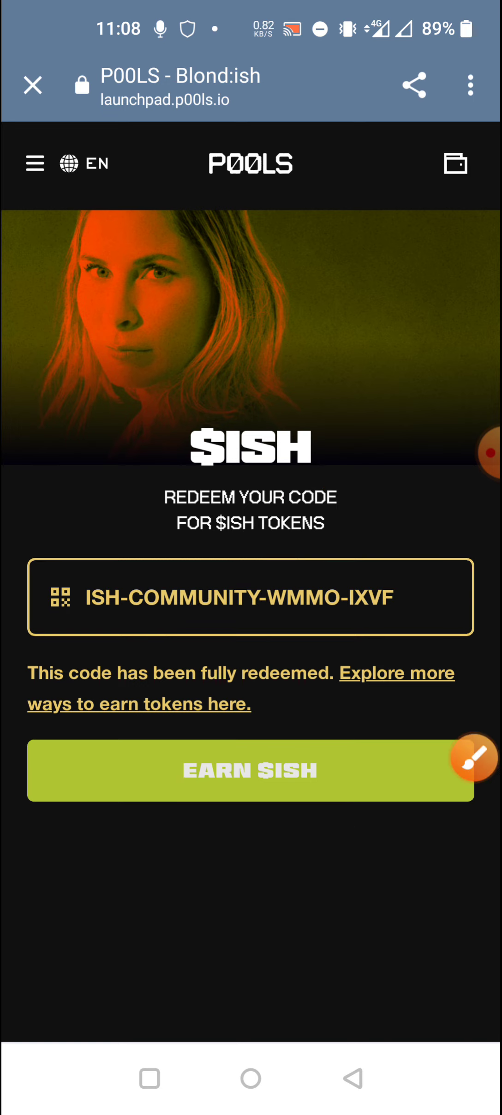
left_click(250, 770)
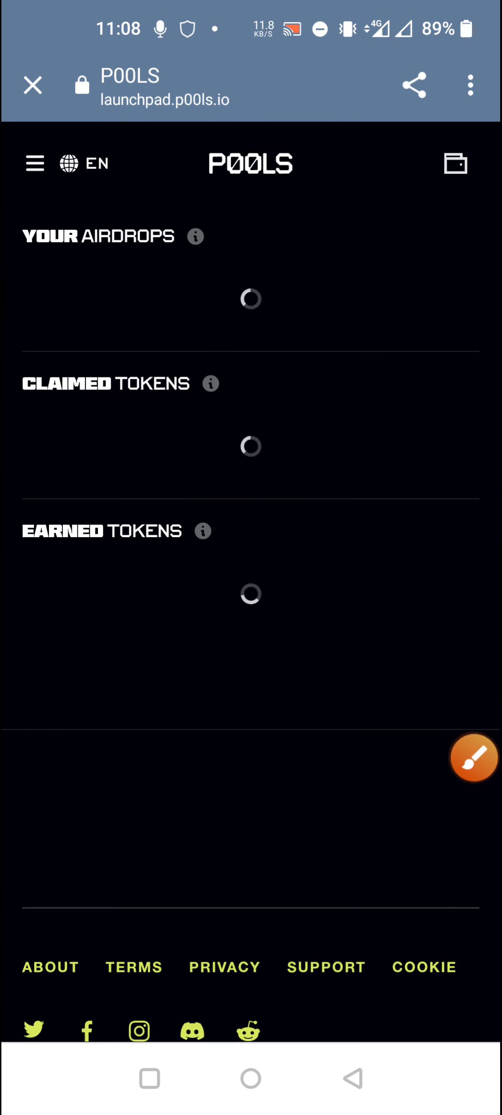
Reload and go to launchpad.p00ls.io/wallet, showing 1.000 $RON under Earned Tokens
left_click(473, 756)
left_click(451, 1003)
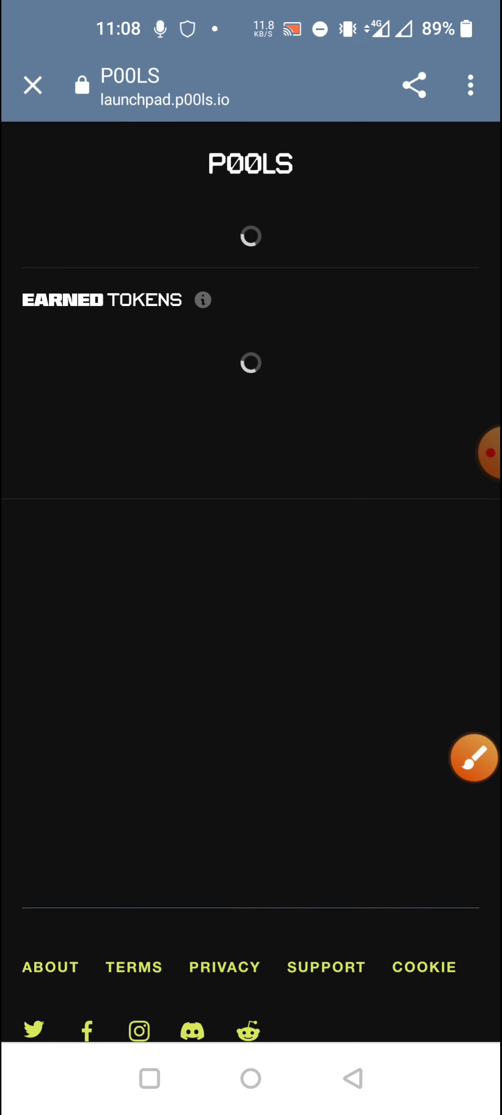
left_click(474, 757)
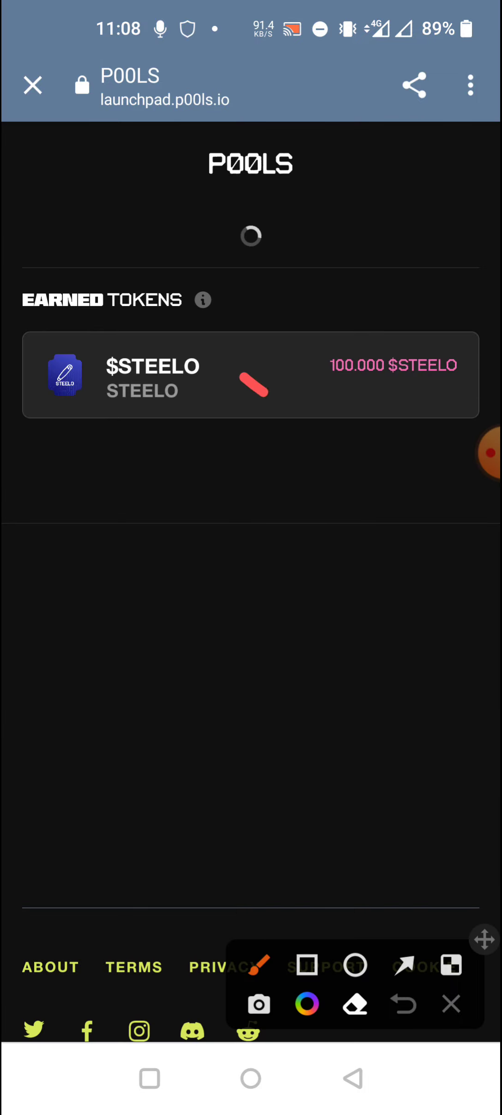
left_click_drag(266, 393, 444, 156)
left_click(450, 1003)
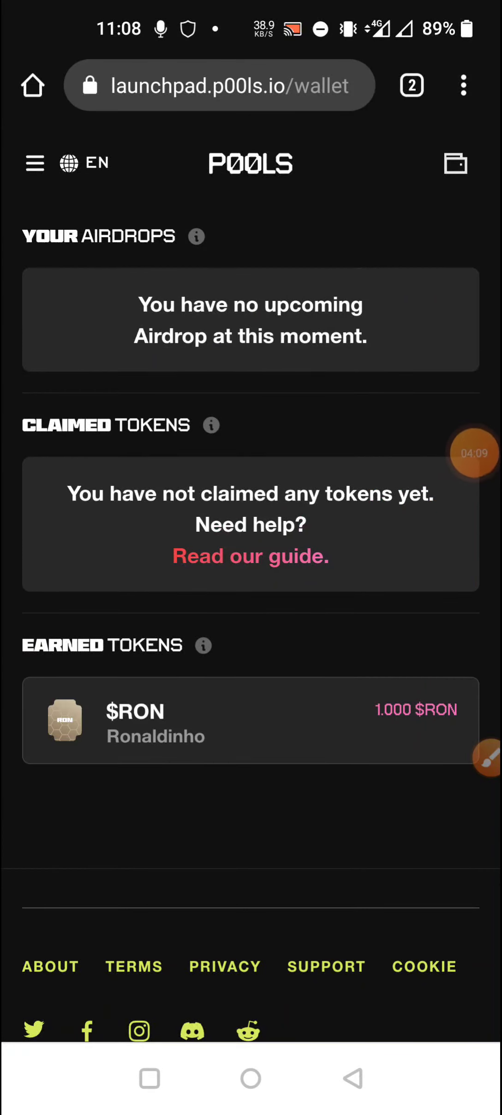
Visit the Explore page via the navigation menu, then go back to the wallet page
left_click(489, 757)
left_click_drag(216, 704, 144, 661)
left_click(450, 1003)
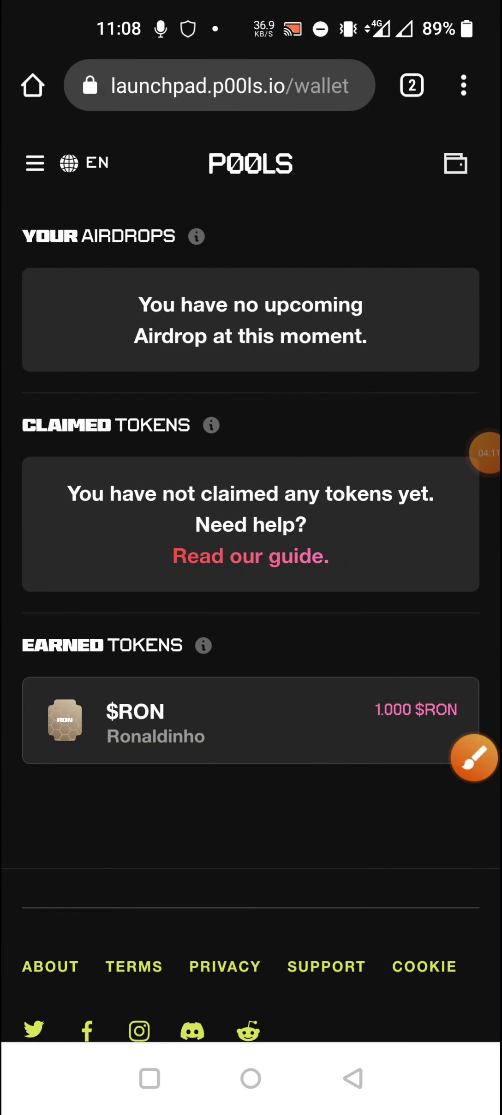
left_click(35, 163)
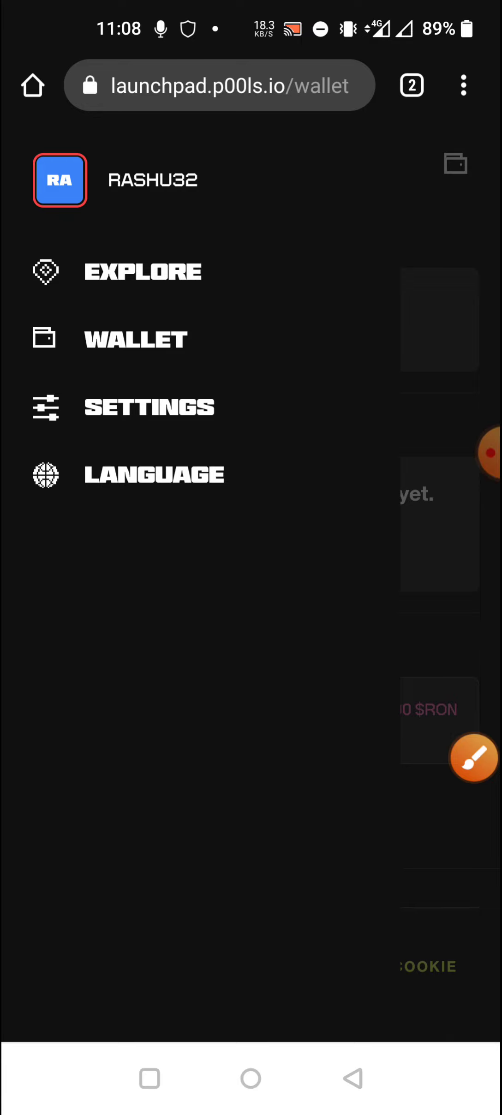
left_click(143, 271)
scroll(251, 557, "down", 5)
scroll(251, 558, "down", 10)
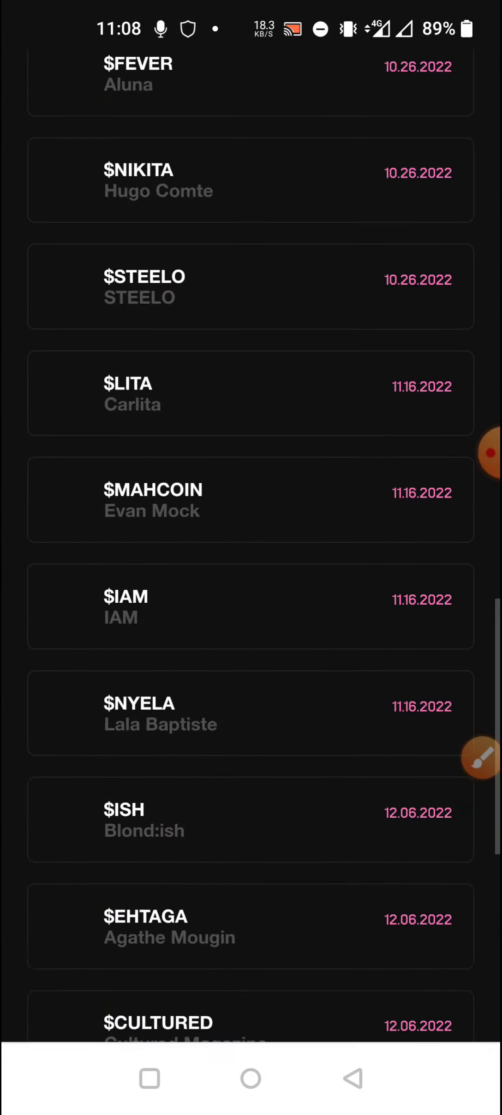
scroll(251, 558, "down", 5)
scroll(251, 557, "up", 5)
scroll(251, 557, "up", 10)
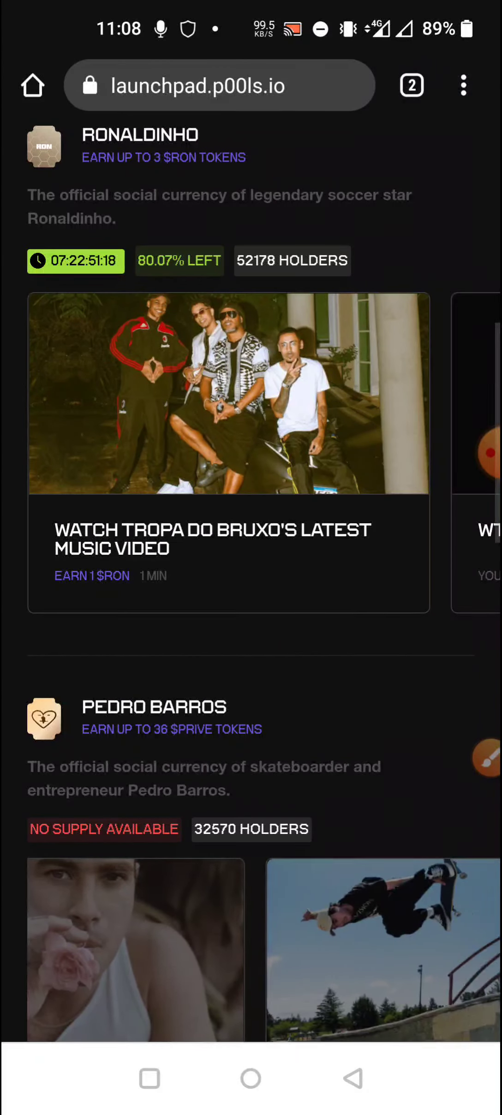
scroll(251, 557, "down", 5)
left_click_drag(392, 435, 87, 435)
scroll(251, 557, "up", 2)
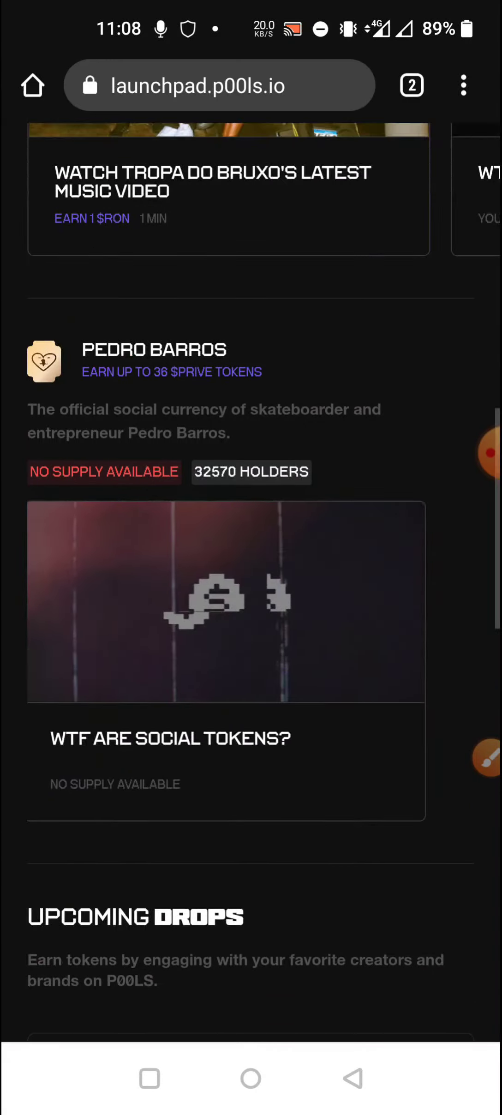
scroll(251, 558, "up", 10)
left_click(35, 163)
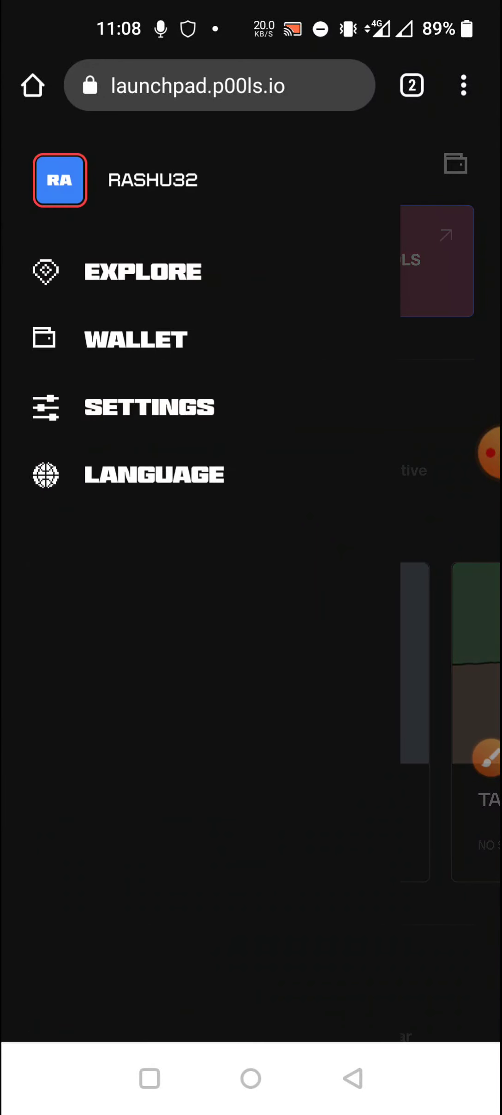
left_click(135, 338)
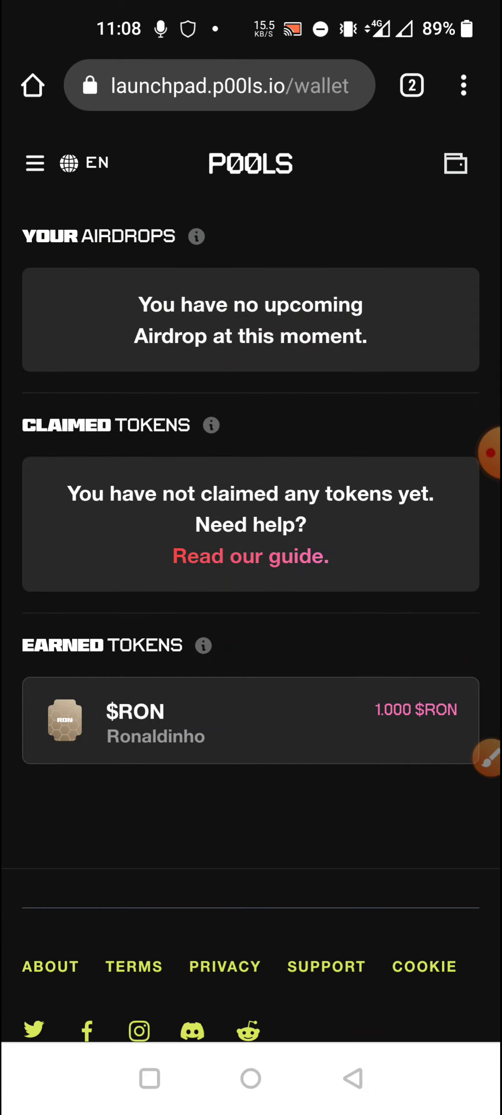
Return to Explore, swipe Ronaldinho's carousel to Tropa do Bruxo and open his $RON earn page
left_click(35, 163)
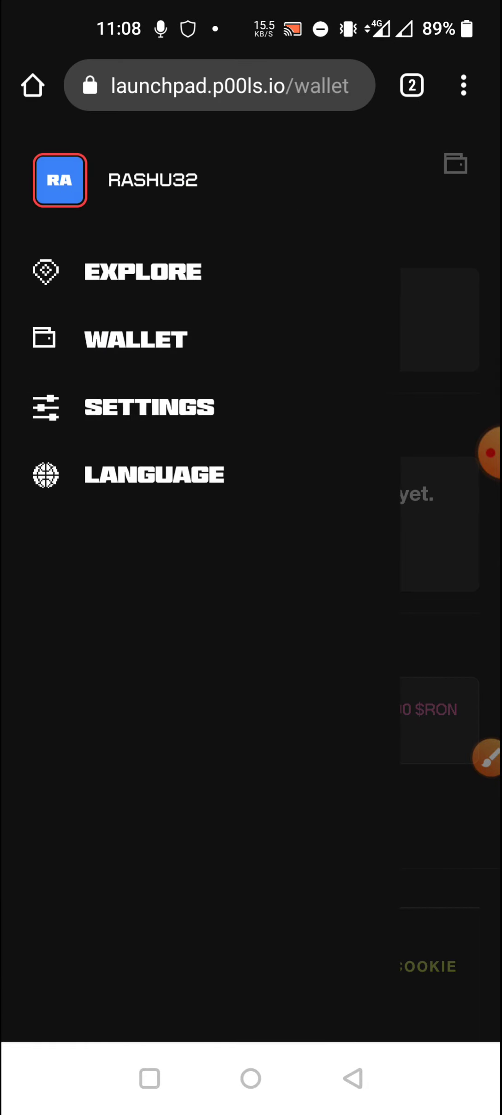
left_click(142, 270)
scroll(251, 609, "down", 8)
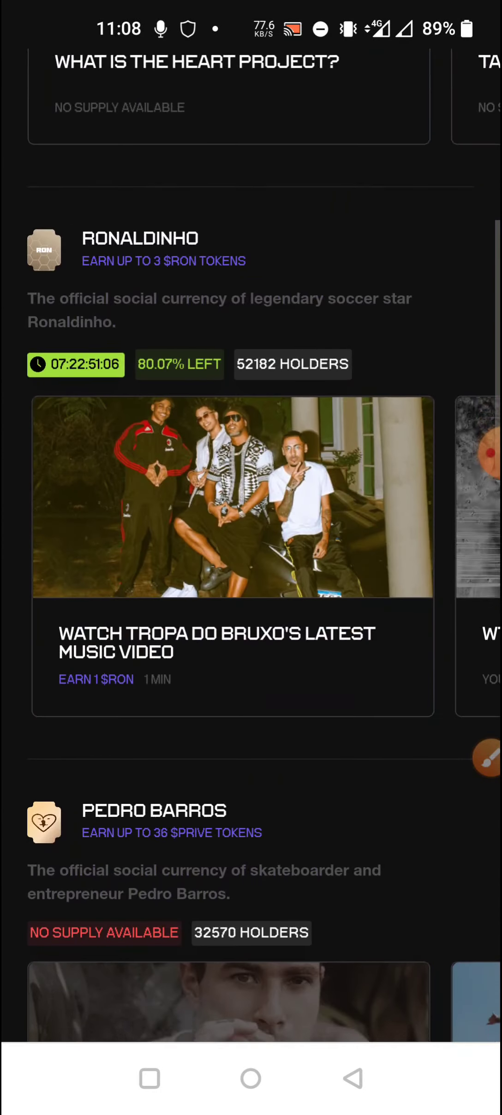
scroll(251, 522, "down", 2)
mouse_move(130, 396)
left_mouse_down()
mouse_move(392, 397)
mouse_move(131, 397)
left_mouse_up()
left_click_drag(392, 396, 131, 397)
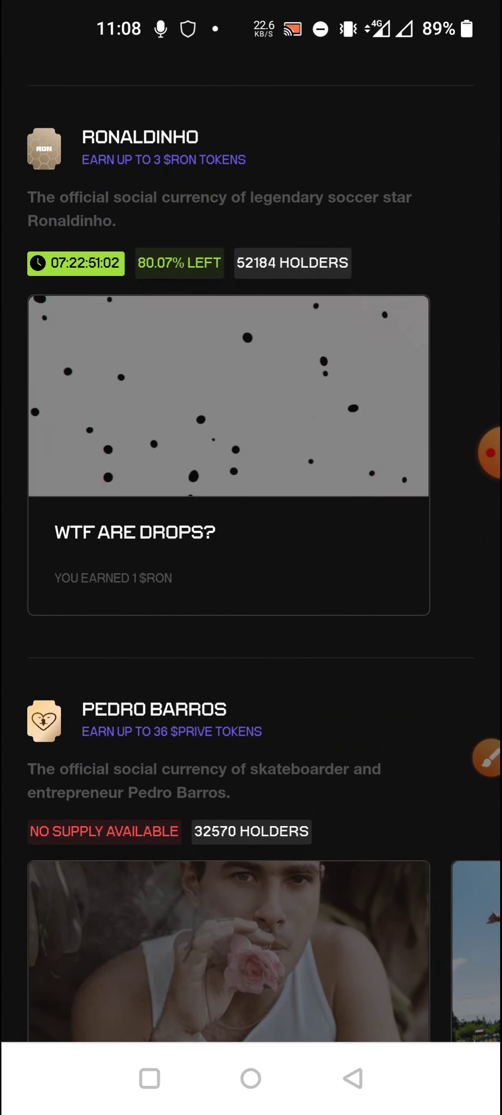
left_click_drag(105, 396, 444, 396)
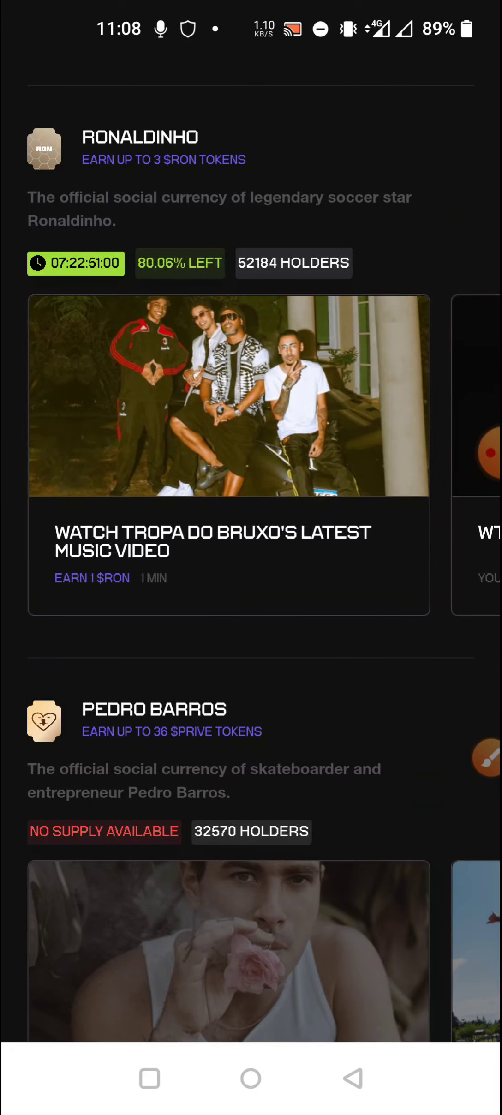
left_click(164, 159)
scroll(251, 609, "down", 5)
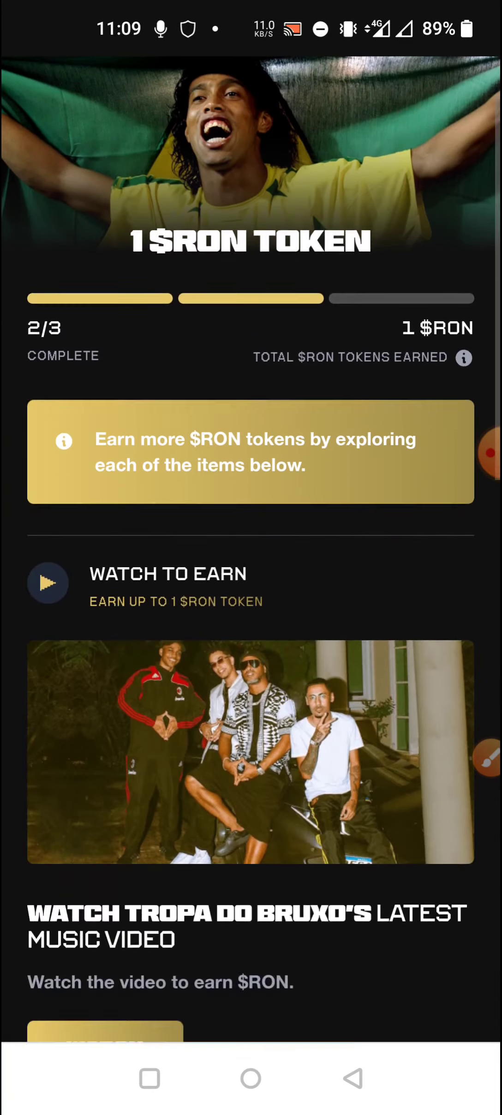
Start the Tropa do Bruxo watch task and view its favourite-part question
left_click(105, 798)
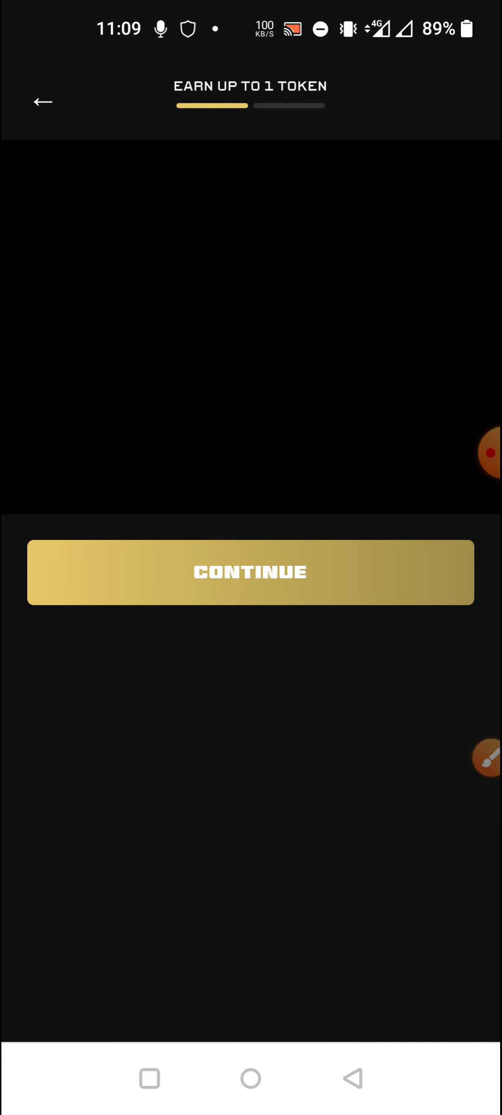
left_click(250, 571)
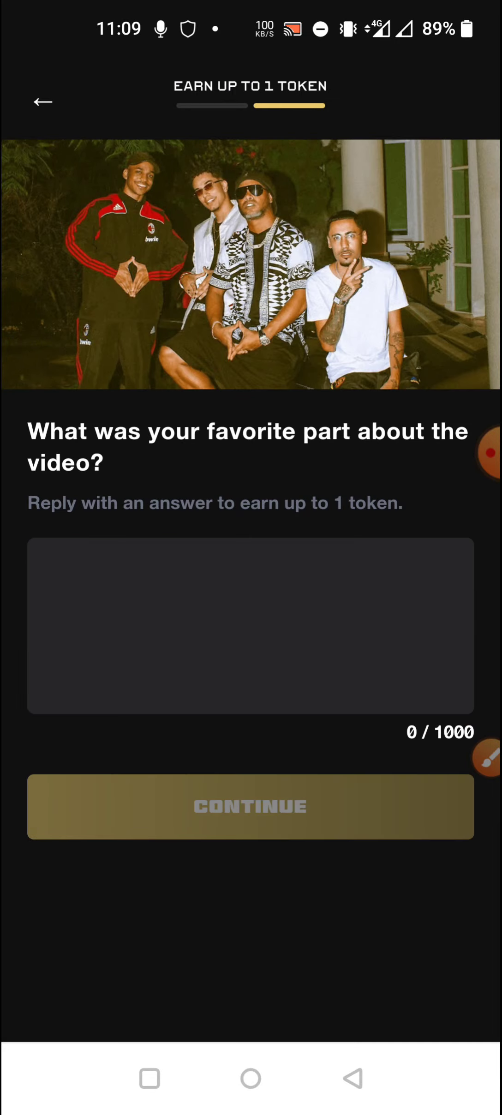
left_click(491, 452)
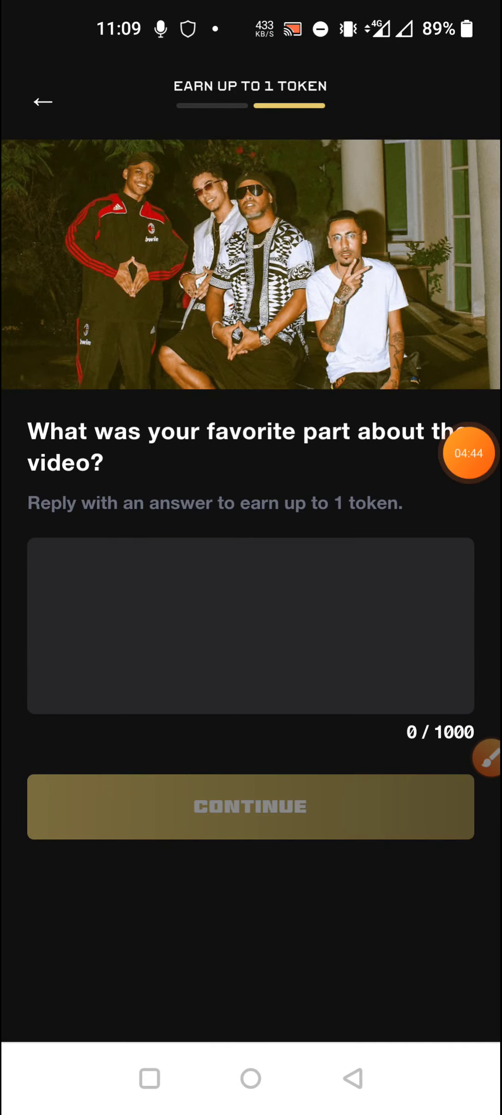
left_click(405, 469)
left_click_drag(342, 701, 434, 774)
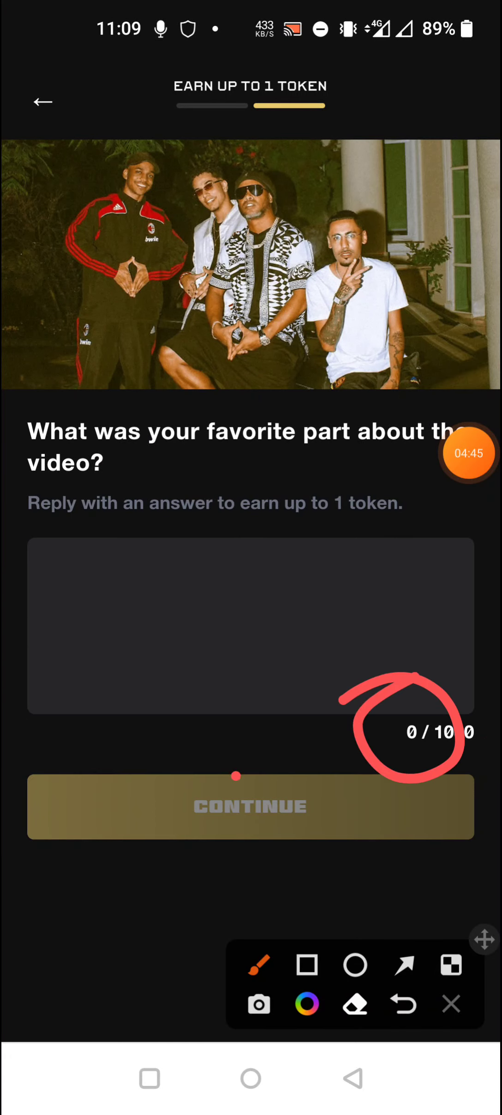
left_click_drag(314, 488, 401, 575)
left_click(451, 1003)
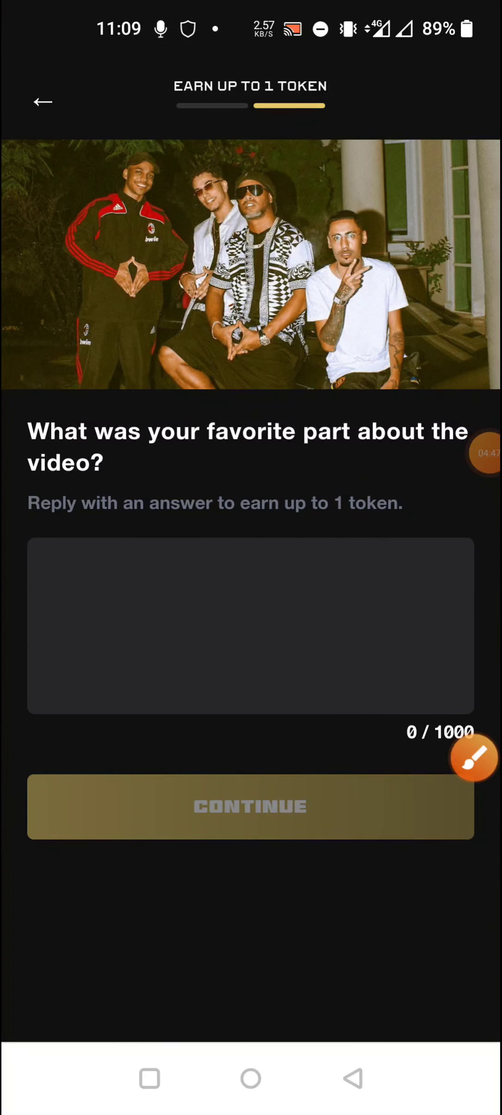
Return unanswered to the project list, swipe Ronaldinho's row to WTF ARE DROPS?, and go Home
left_click(353, 1078)
scroll(251, 584, "down", 10)
scroll(251, 583, "up", 8)
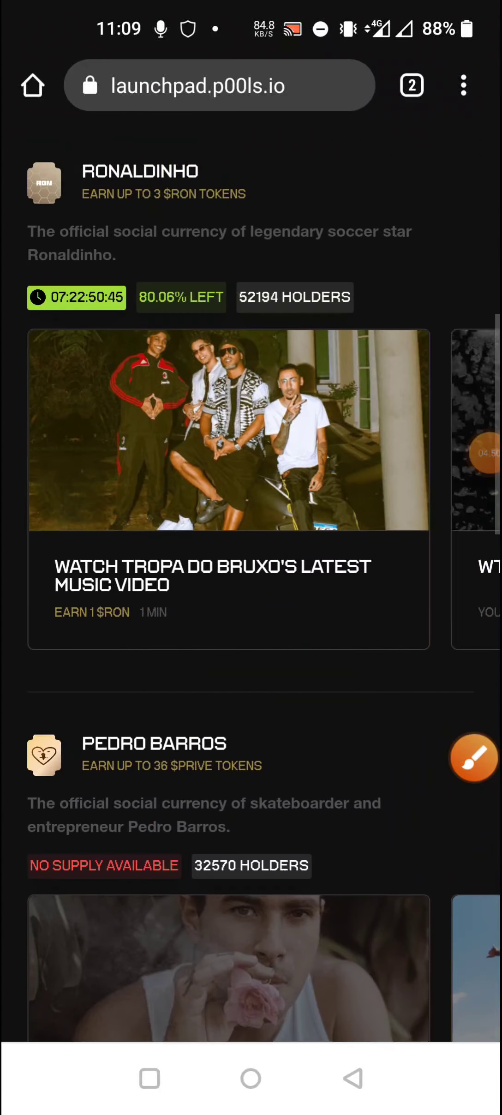
left_click_drag(392, 488, 96, 487)
left_click(251, 1078)
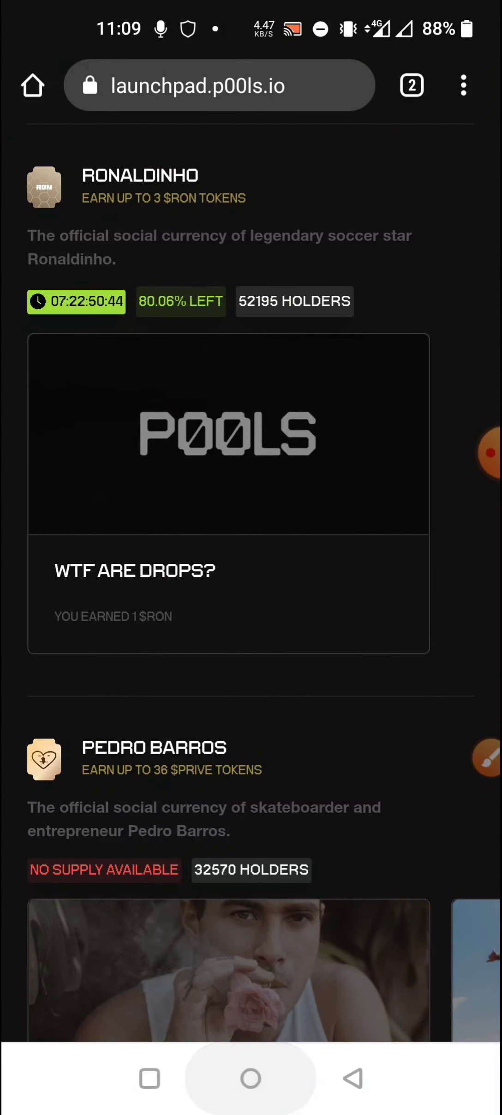
left_click_drag(488, 757, 26, 405)
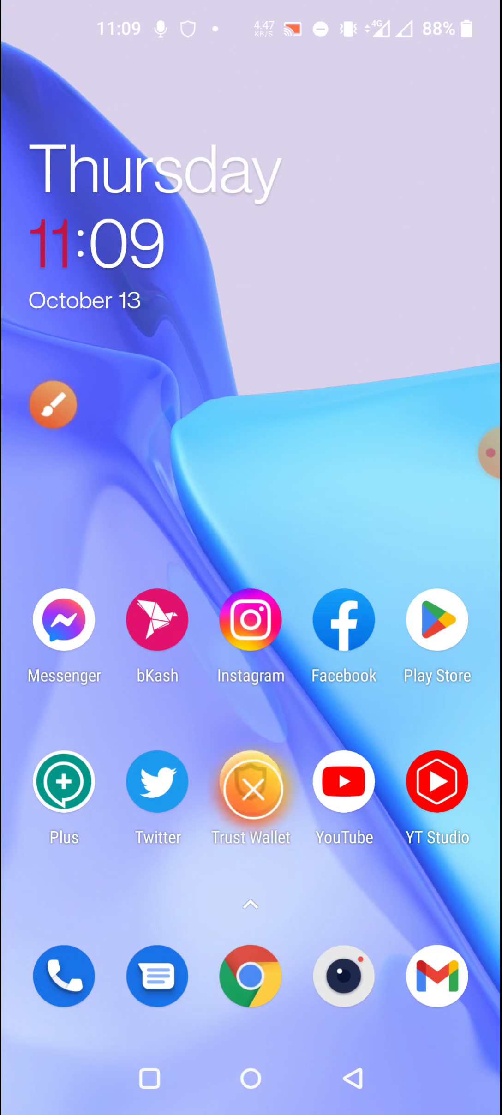